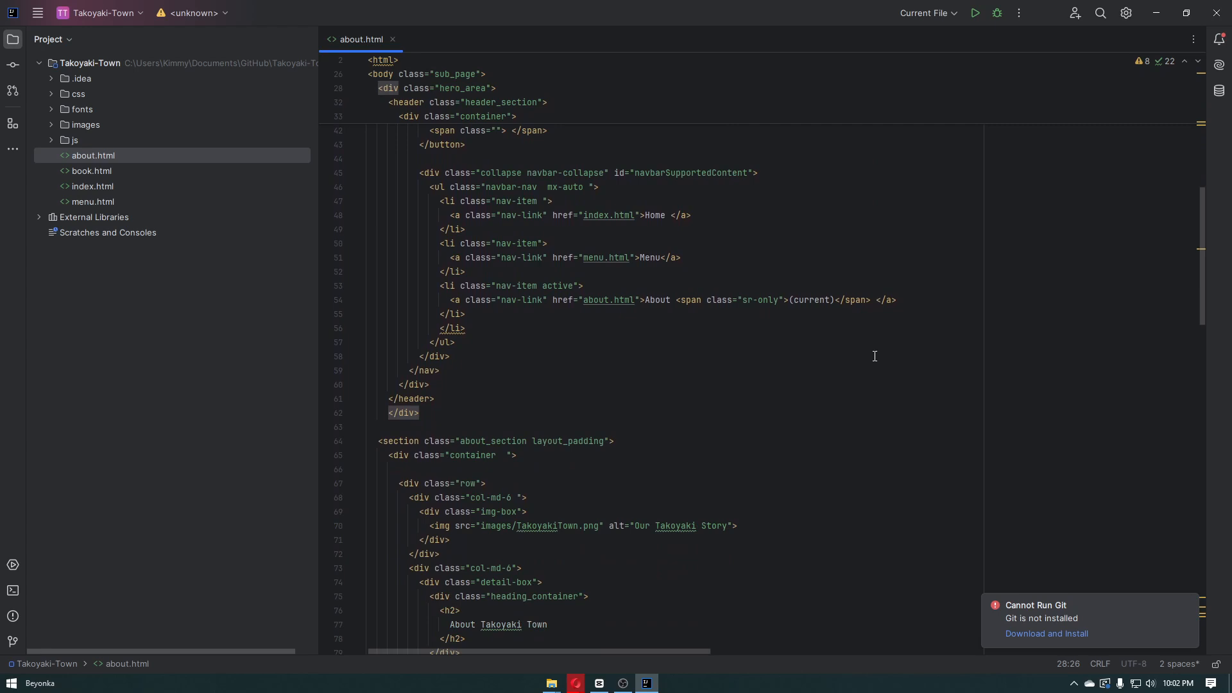
Look through the code of about.html, from the head links and navigation bar to the about section and footer
scroll(874, 356, "down", 2)
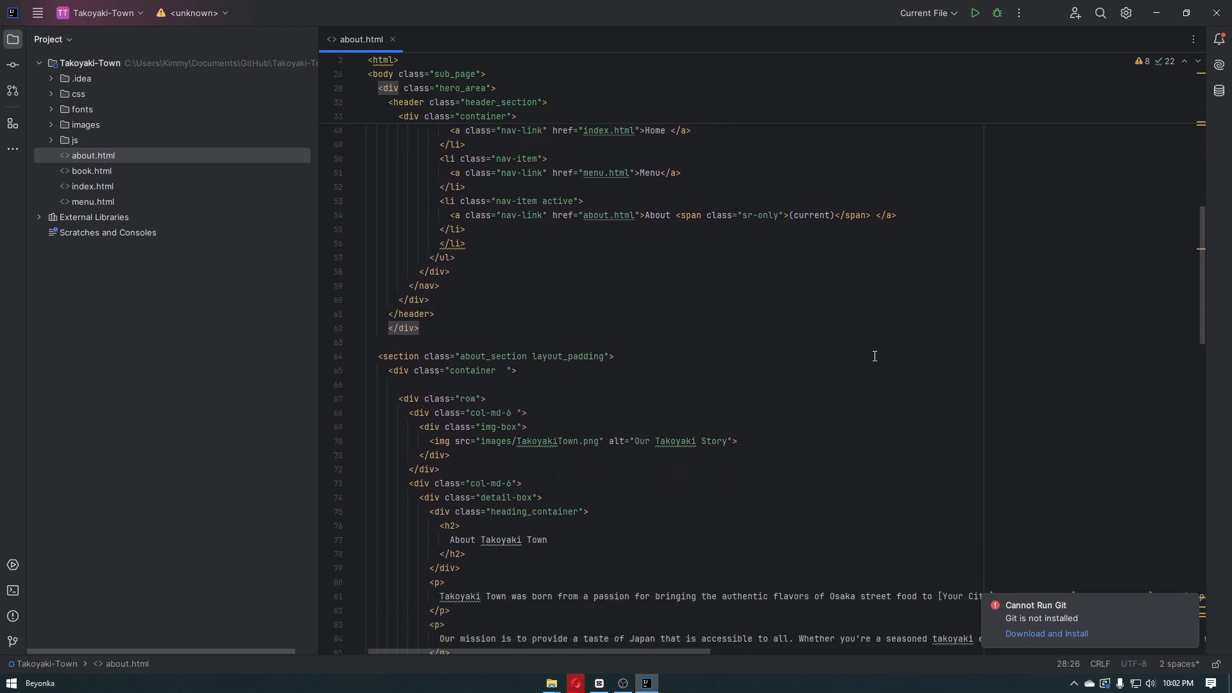
scroll(875, 356, "down", 2)
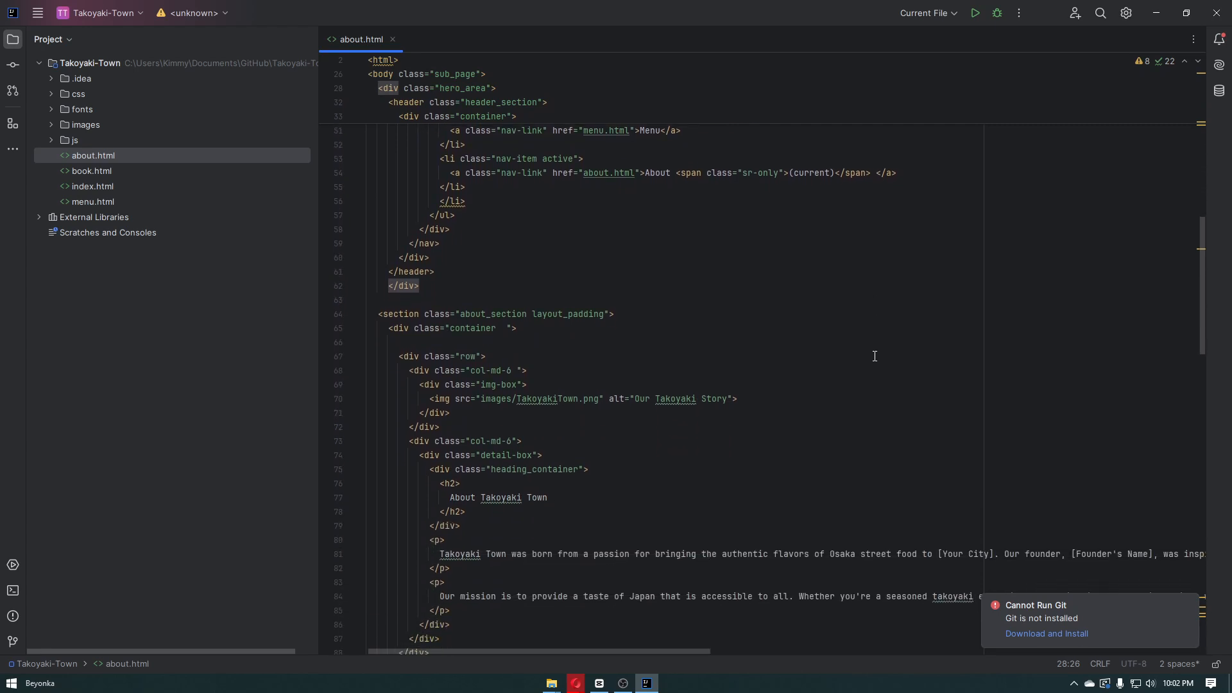
scroll(875, 356, "down", 1)
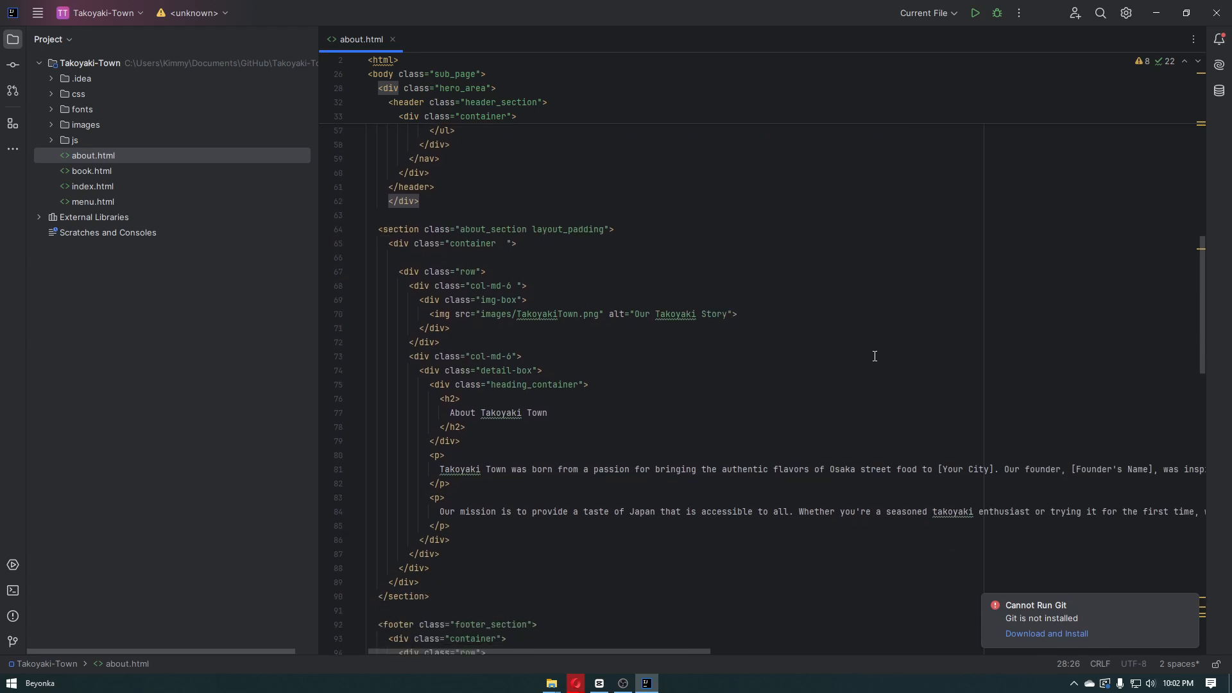
scroll(875, 356, "down", 1)
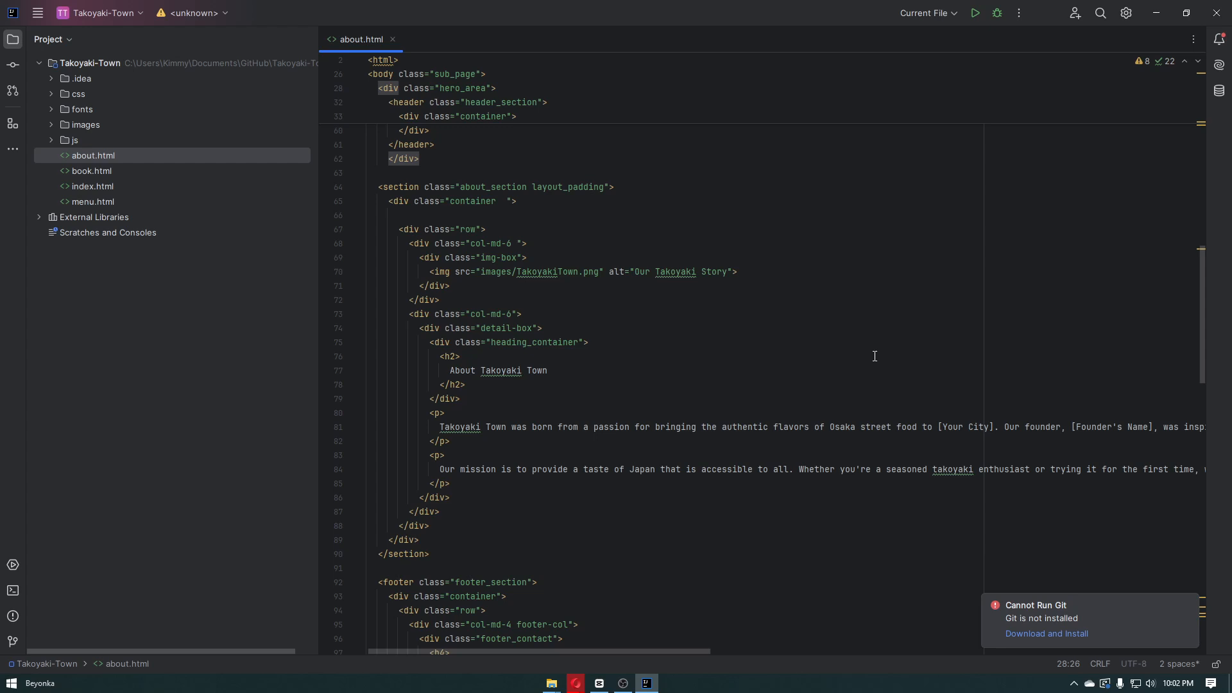
scroll(875, 356, "down", 3)
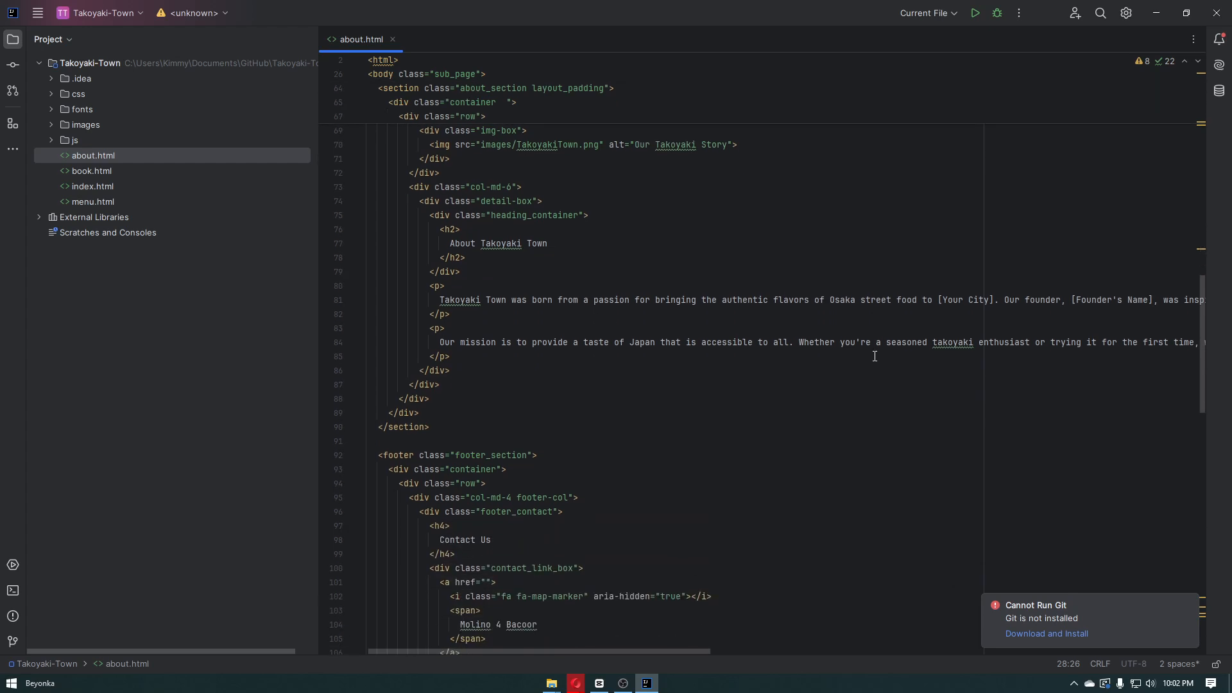
scroll(874, 356, "up", 3)
scroll(875, 356, "up", 17)
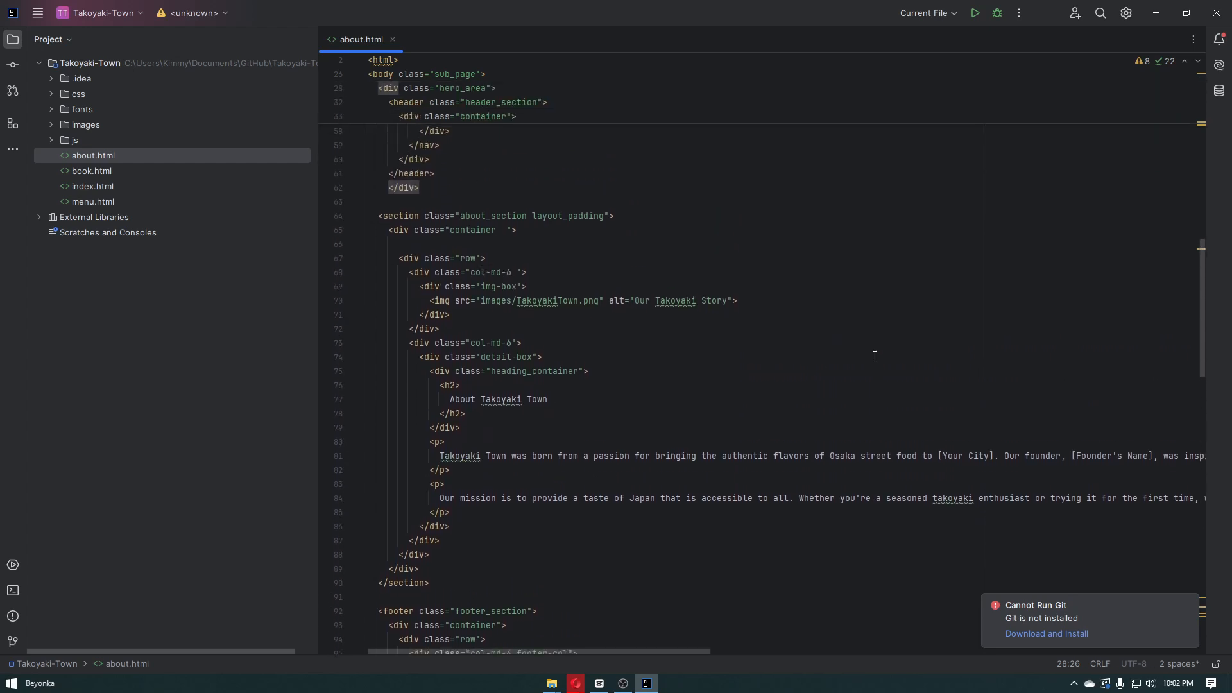
scroll(875, 356, "up", 3)
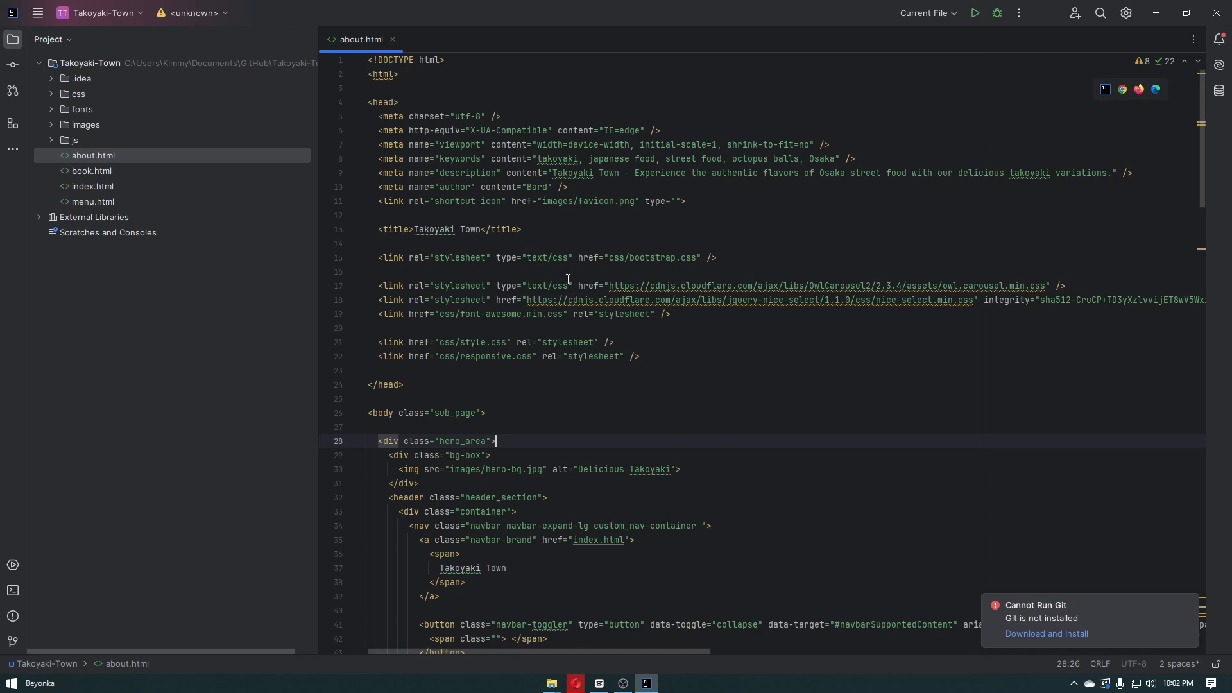
scroll(561, 216, "down", 7)
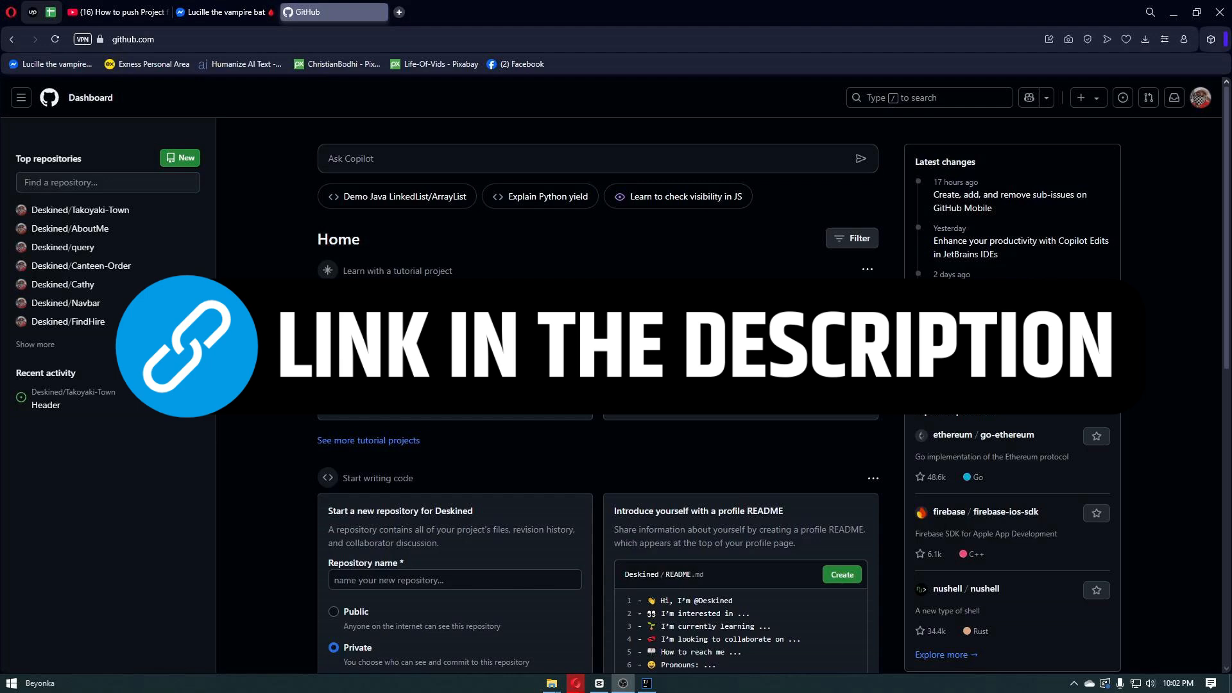
Search the web for "github sign up" to find the account registration page
scroll(453, 149, "down", 5)
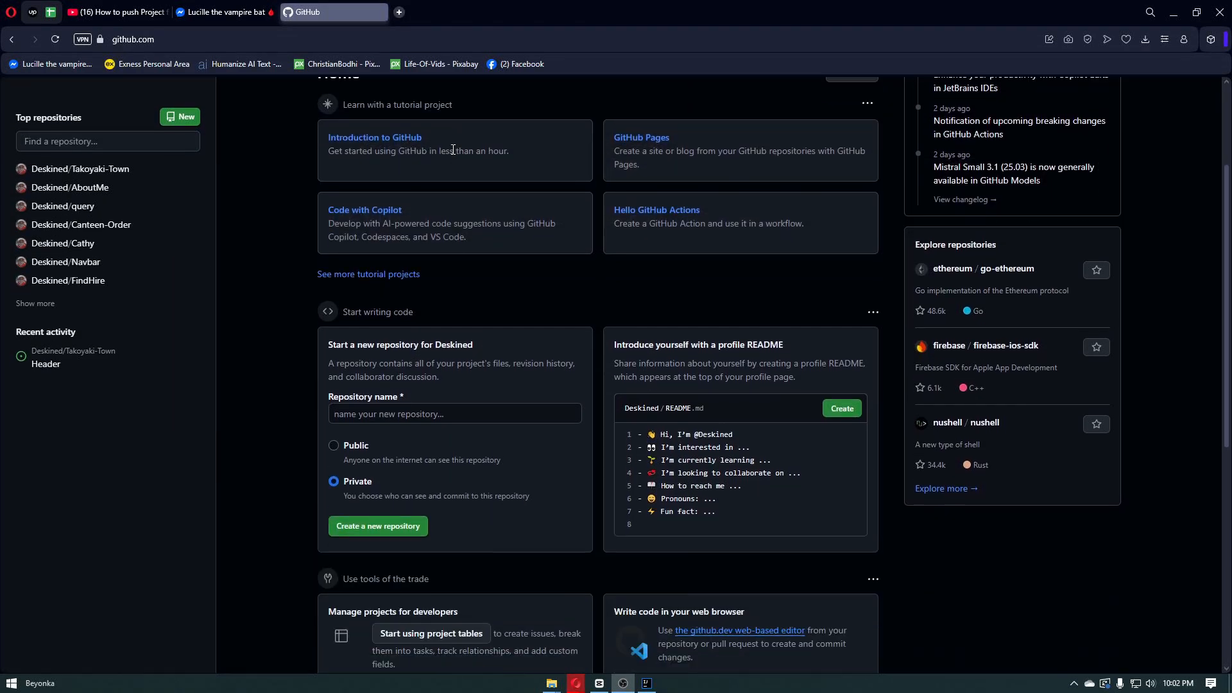
scroll(481, 226, "down", 5)
scroll(488, 234, "up", 10)
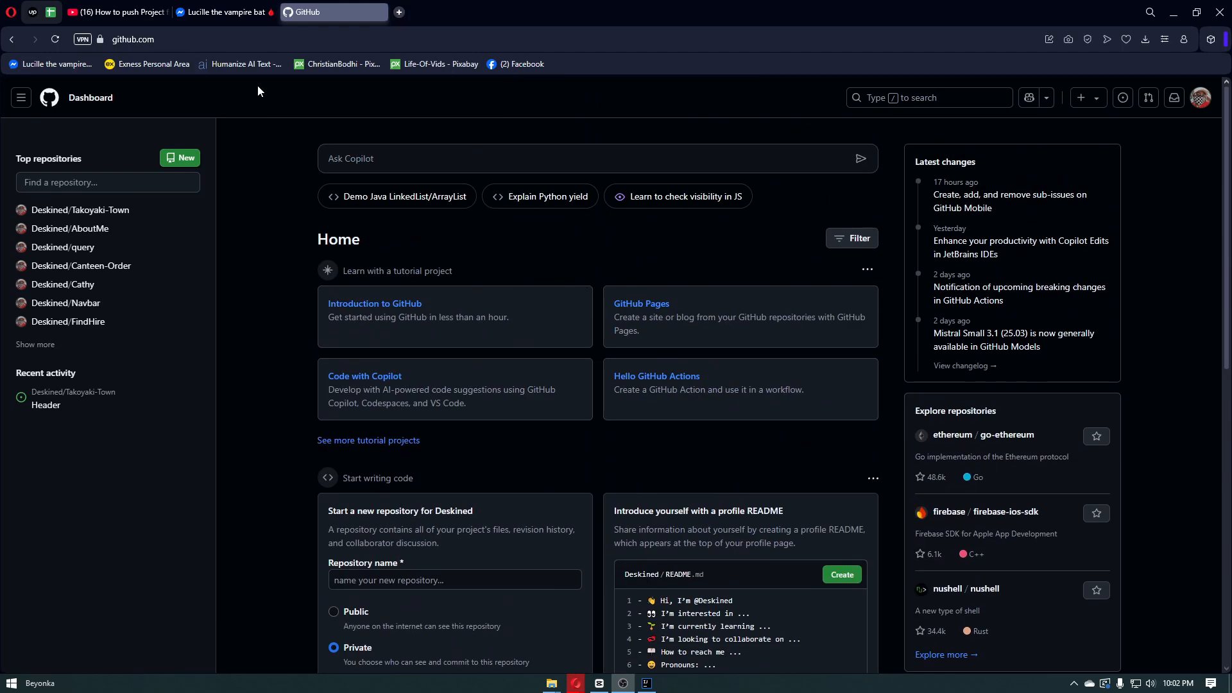
left_click(255, 41)
left_click_drag(256, 40, 130, 41)
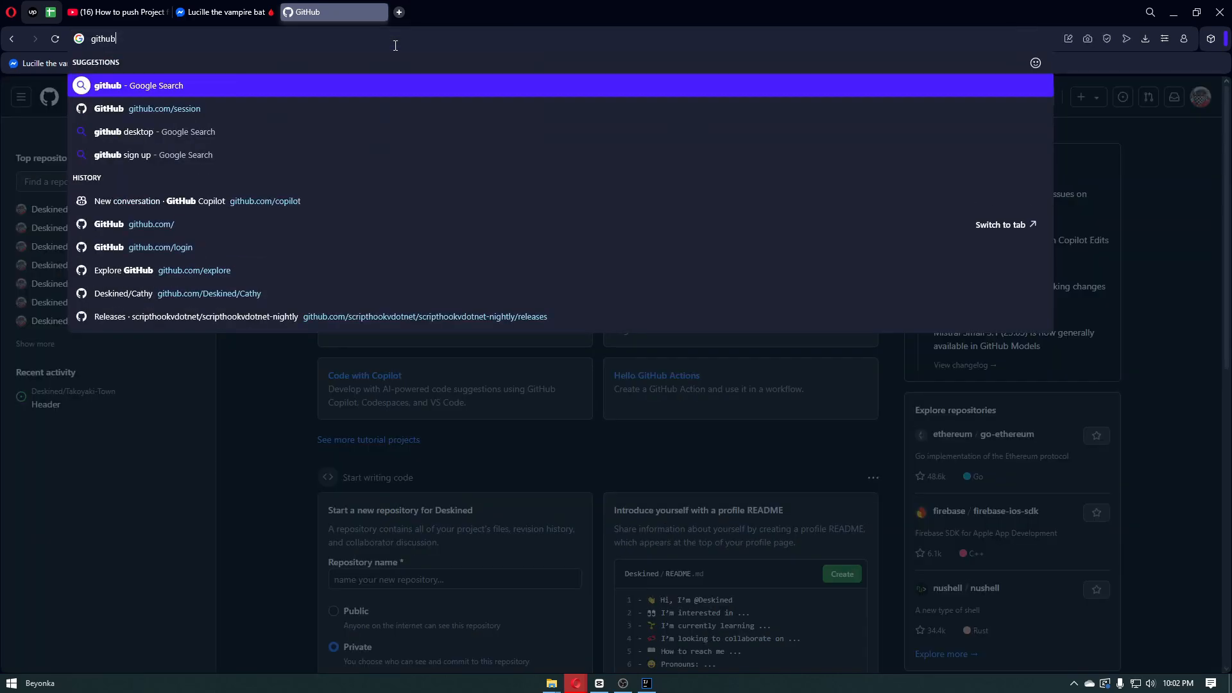
type("s")
left_click(242, 87)
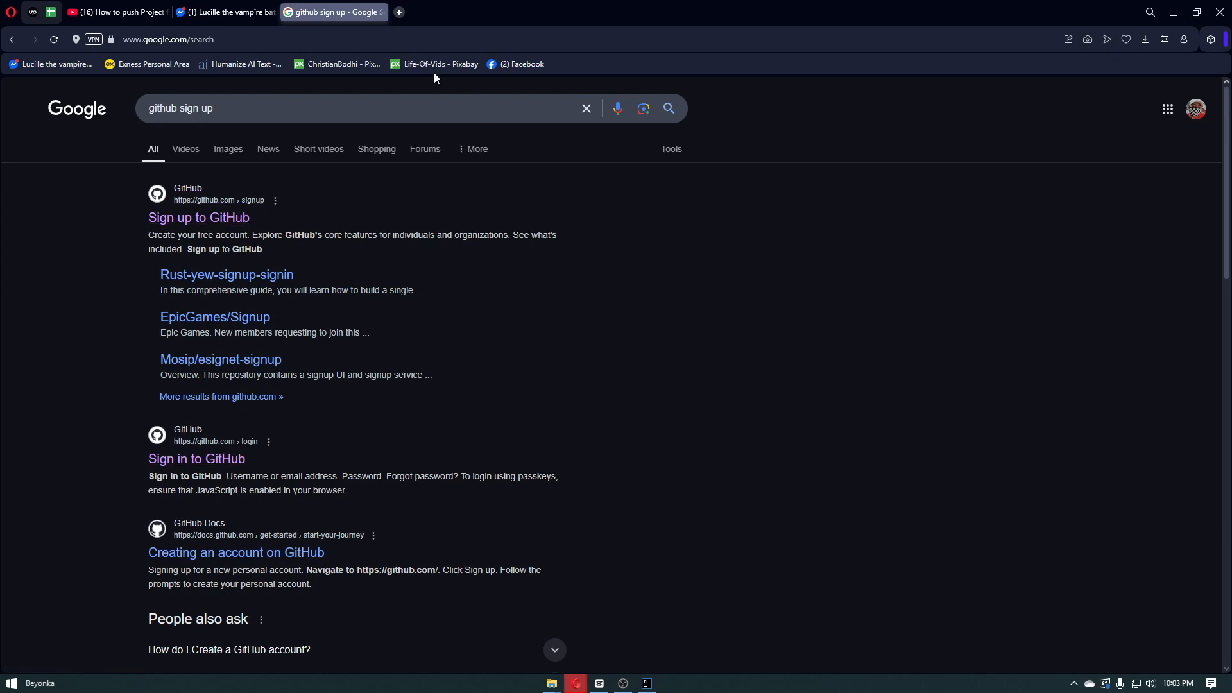
Go back to the GitHub dashboard at github.com
left_click(287, 39)
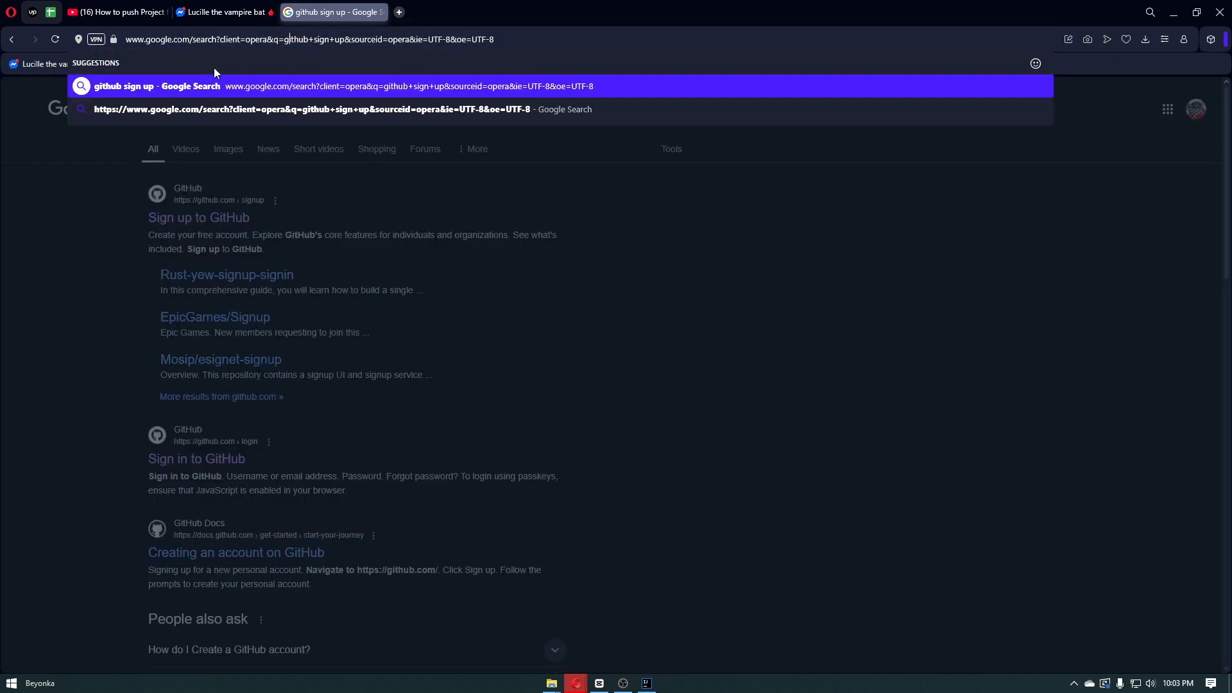
type("g")
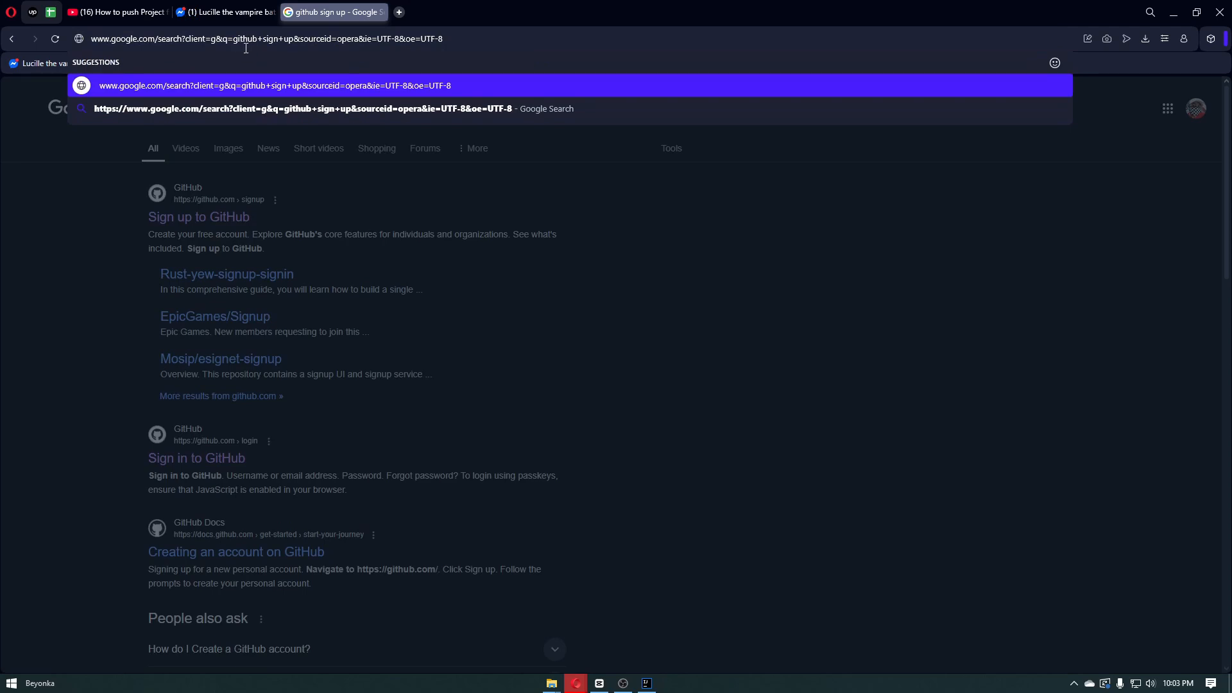
triple_click(444, 45)
type("gemini.google.com/app")
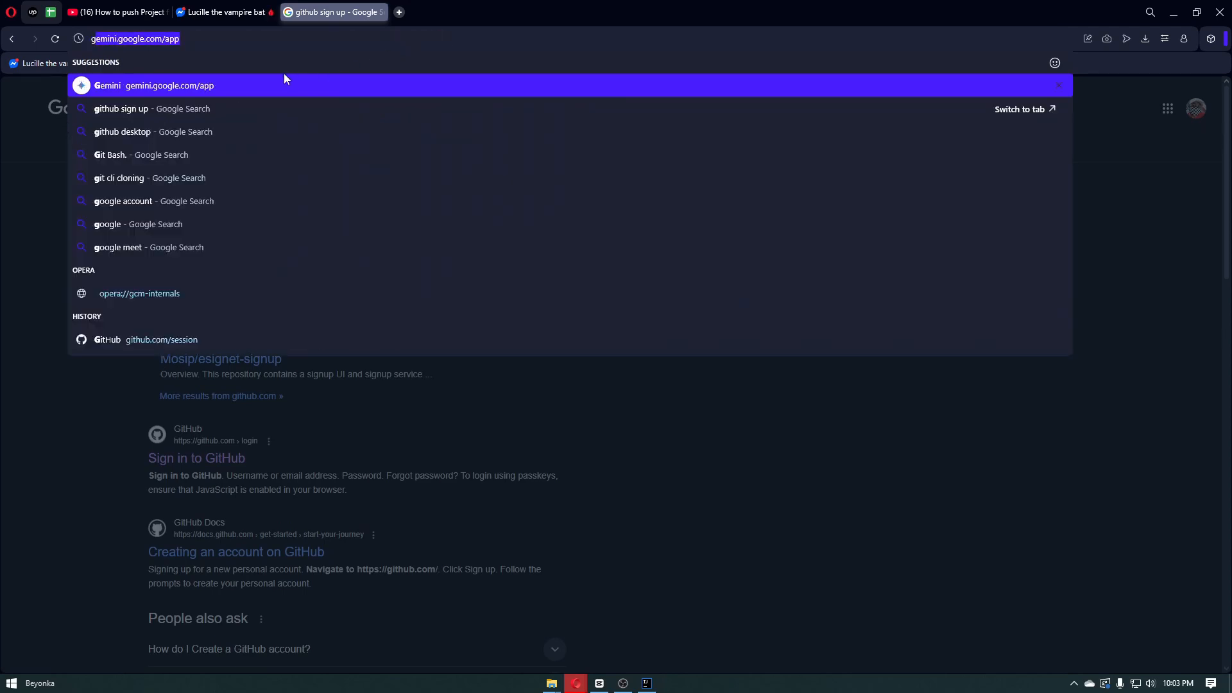
key("Return")
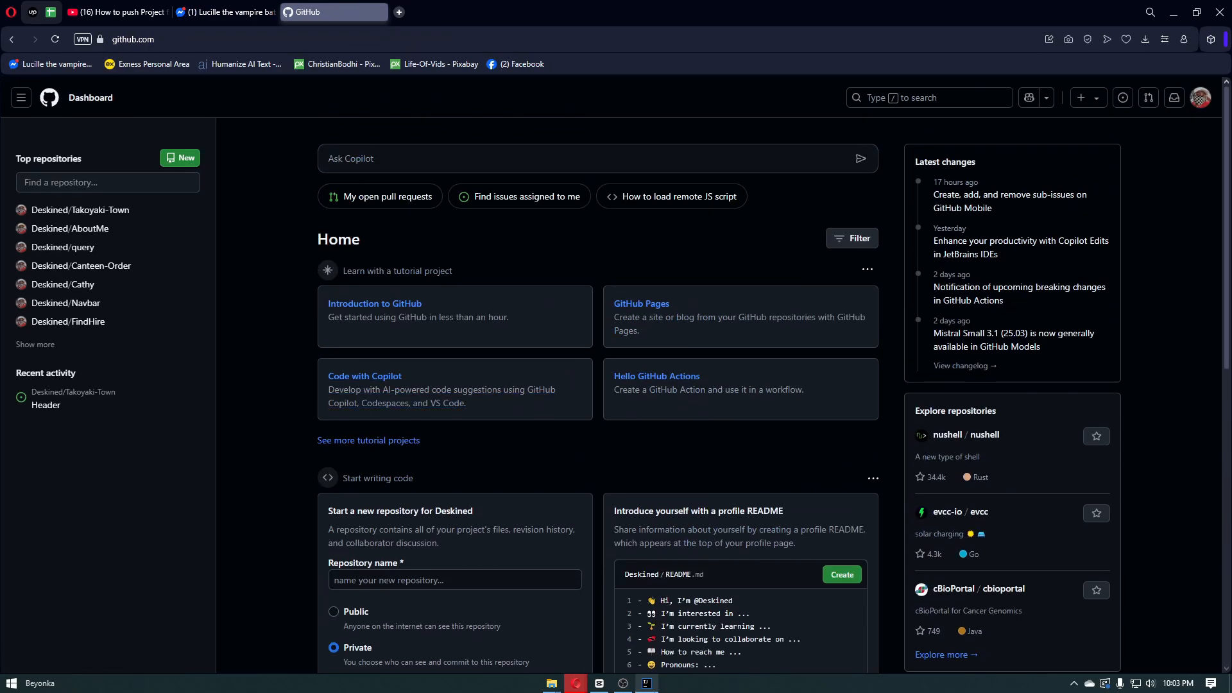
Switch to IntelliJ IDEA and open the GitHub page of the Version Control settings
left_click(646, 682)
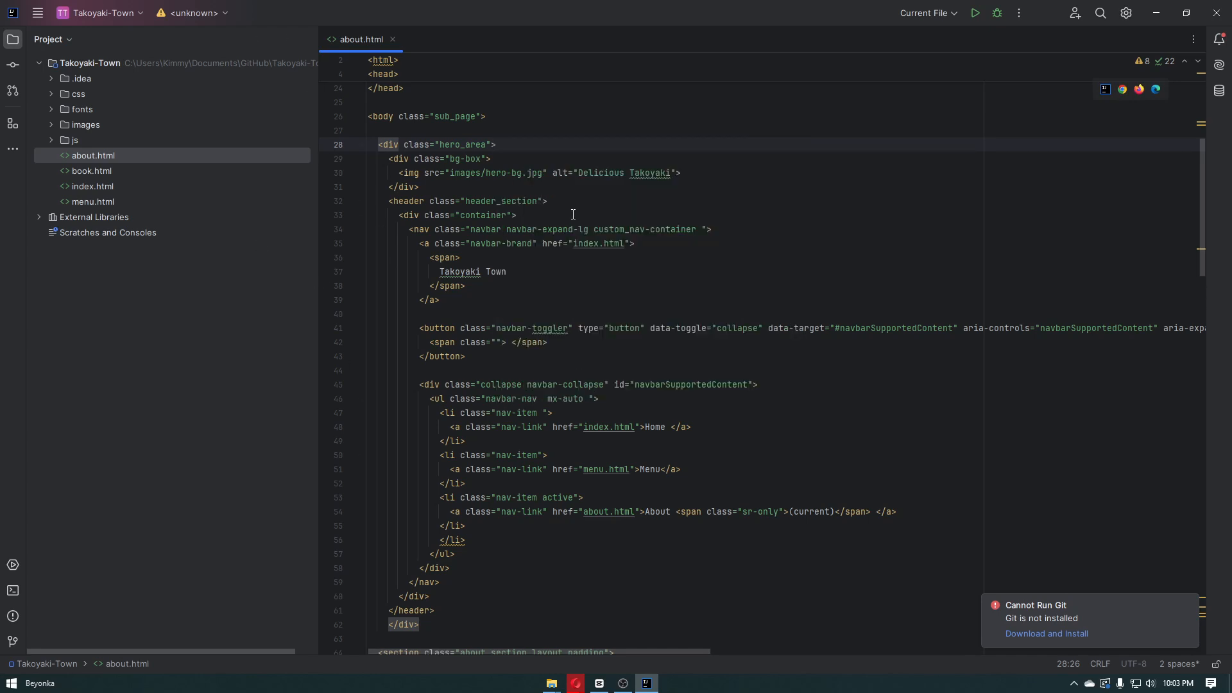
left_click(37, 17)
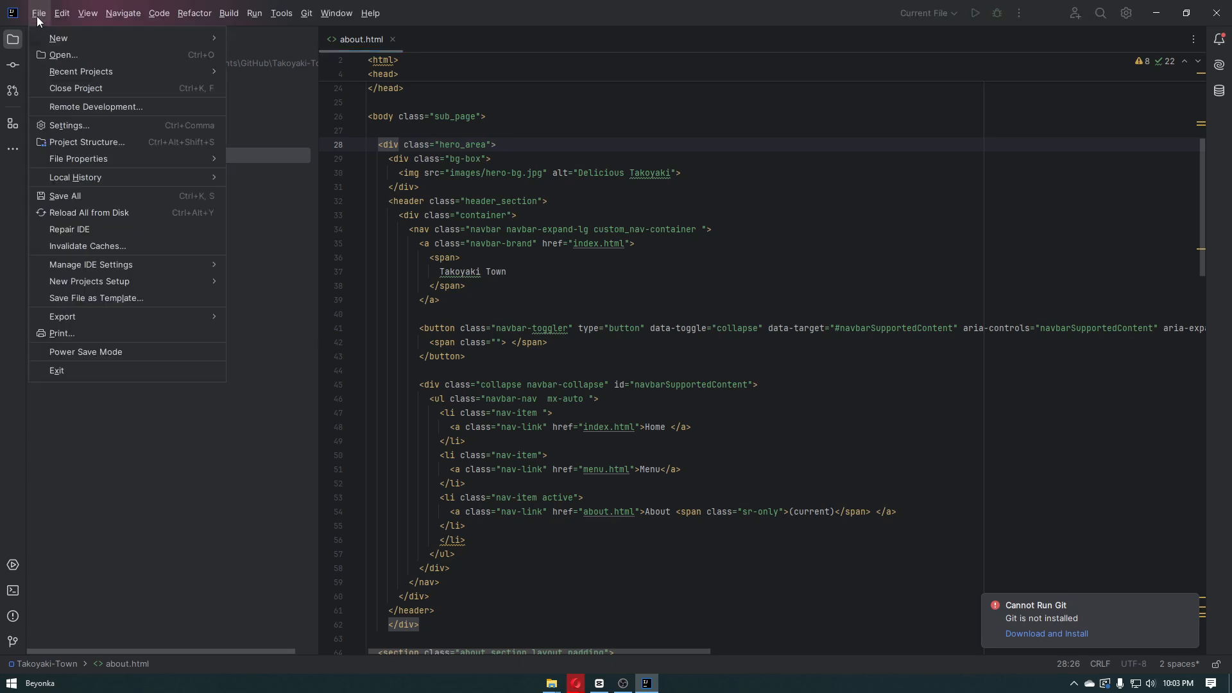
mouse_move(119, 162)
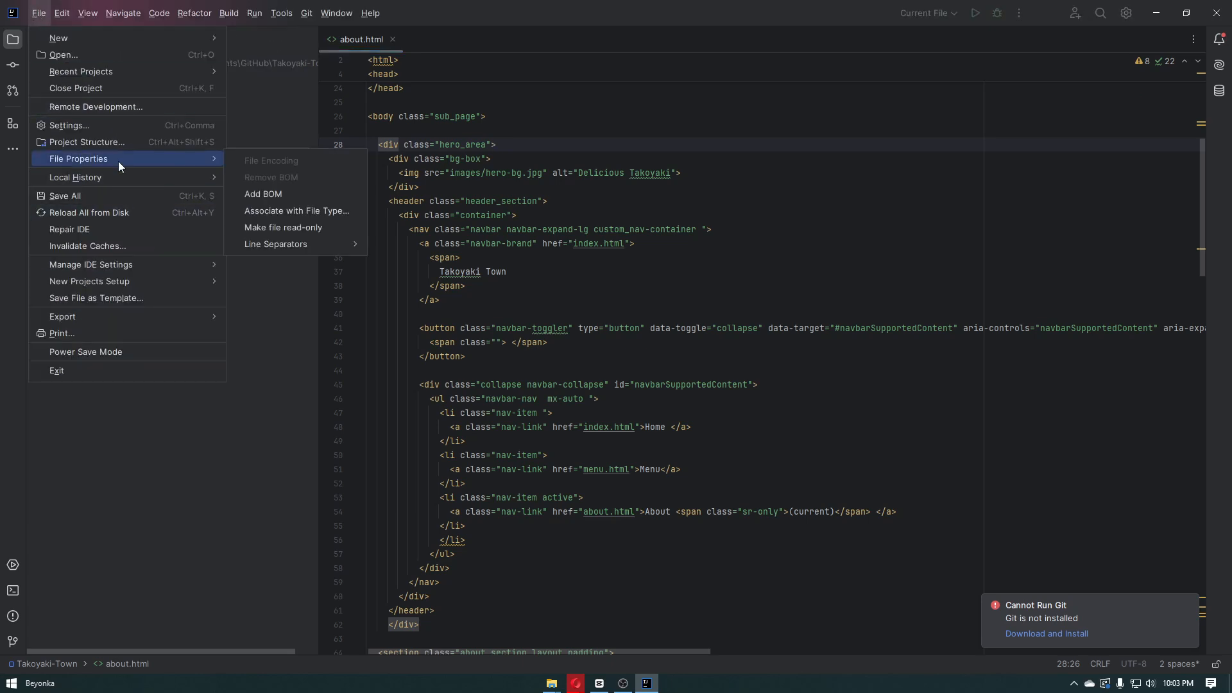
left_click(95, 130)
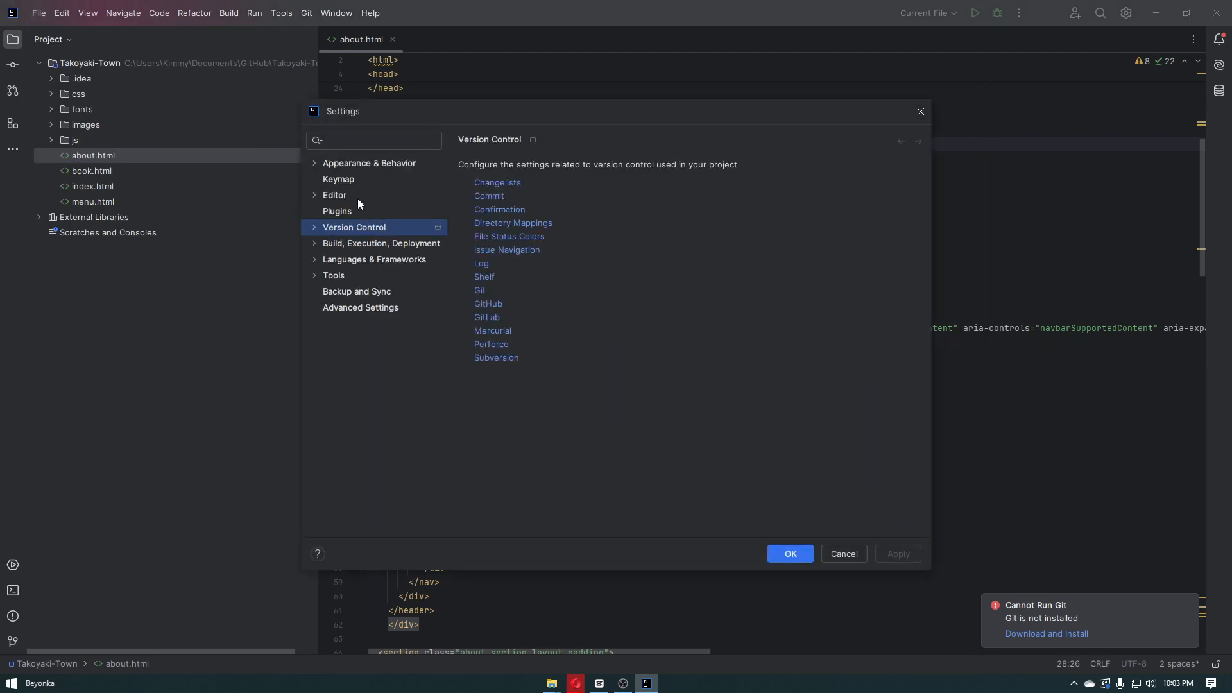
left_click(357, 165)
left_click(360, 229)
left_click(312, 229)
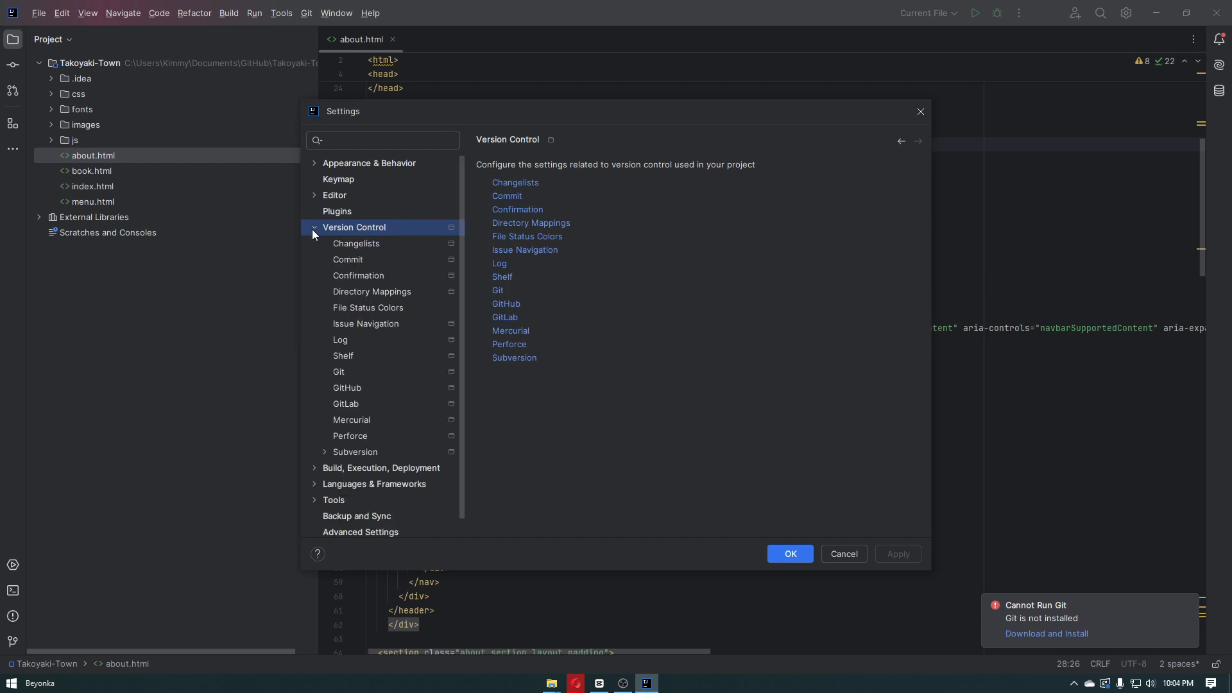
left_click(355, 247)
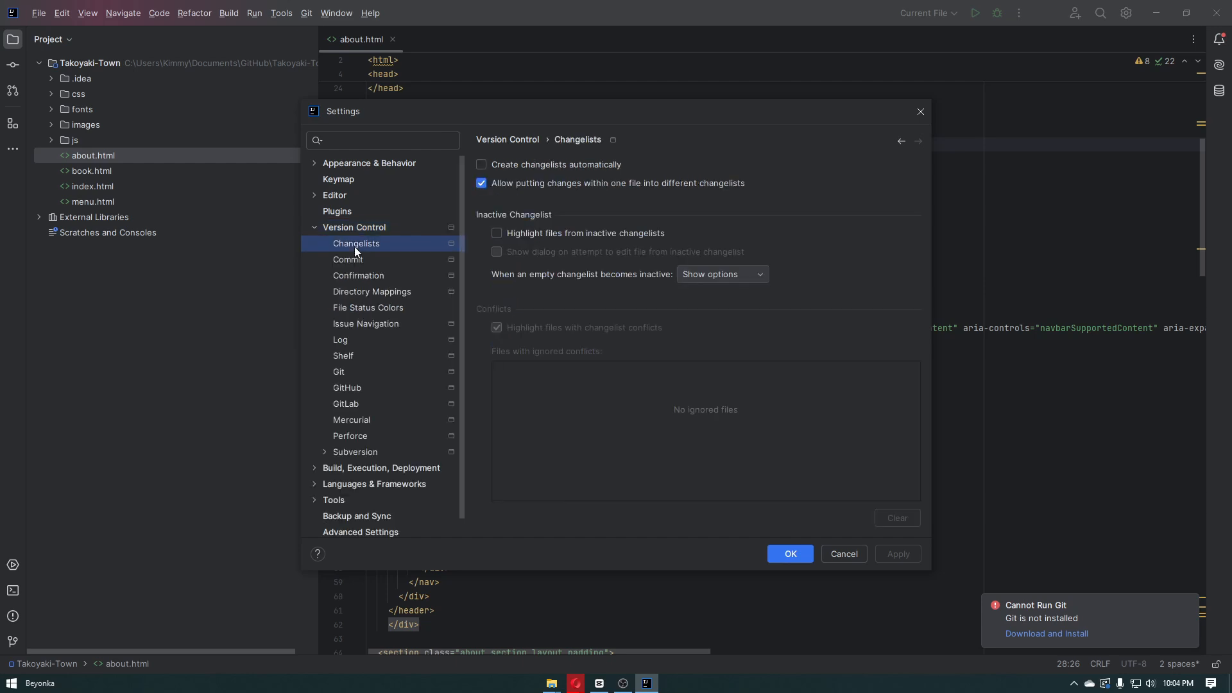
left_click(359, 393)
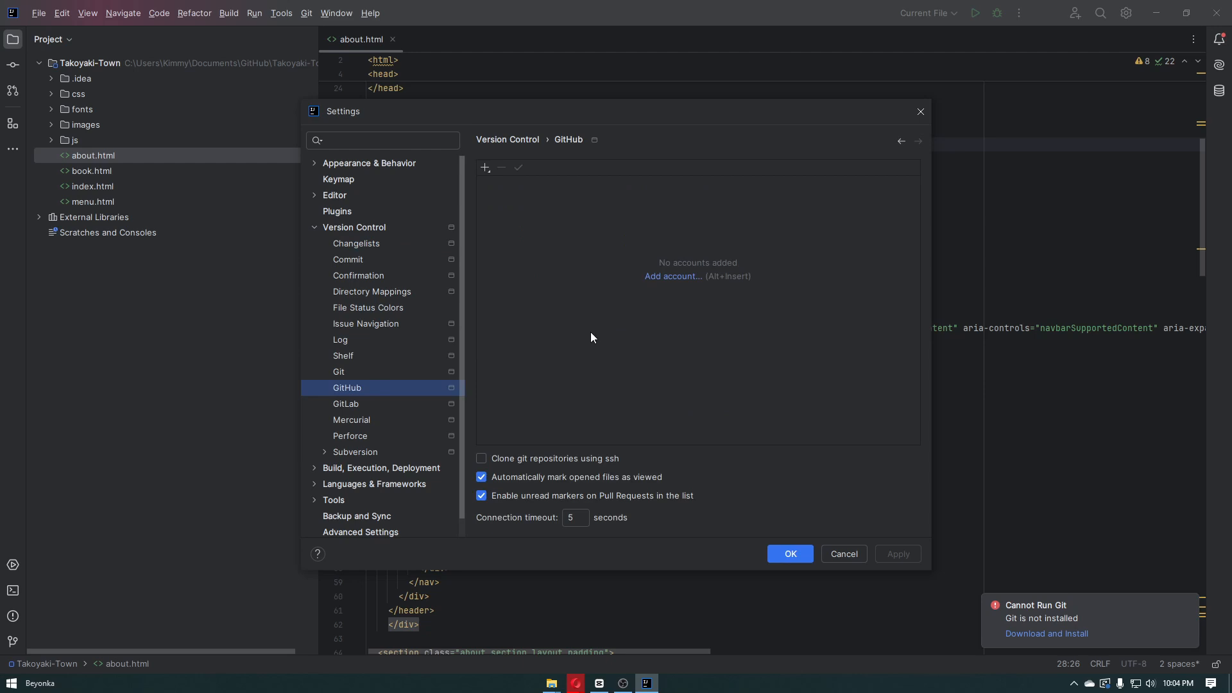
Add a GitHub account using Log In via GitHub and authorize the JetBrains IDE Integration in the browser
left_click(662, 277)
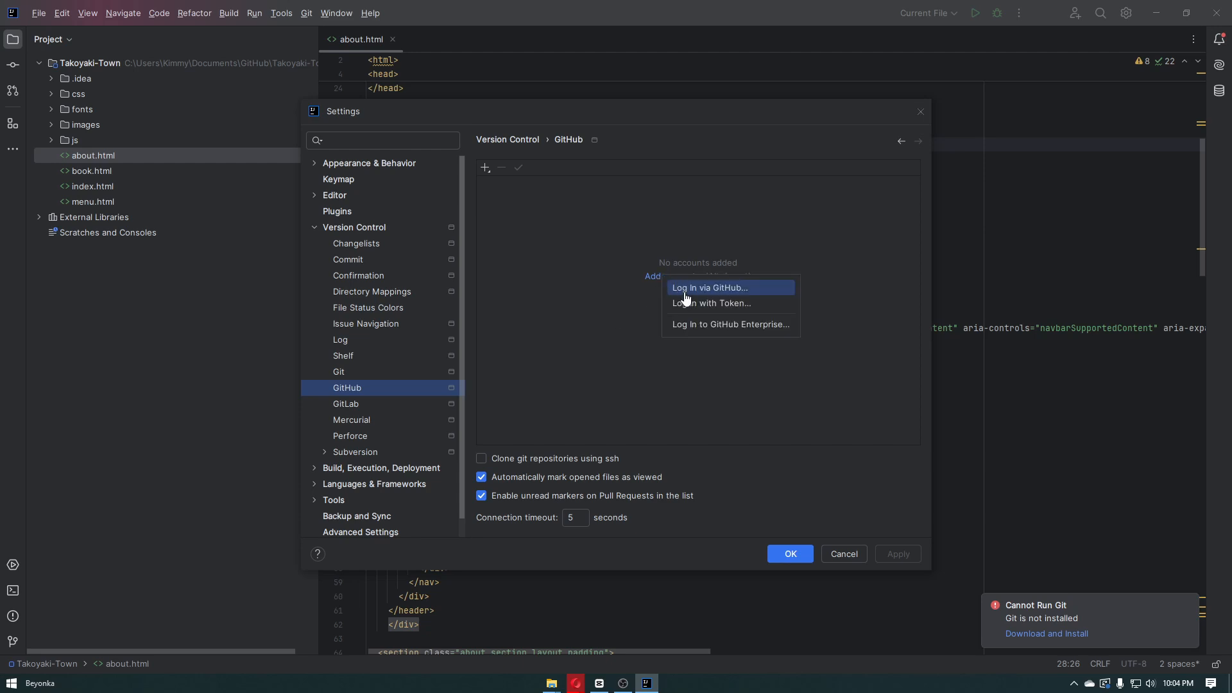
left_click(706, 290)
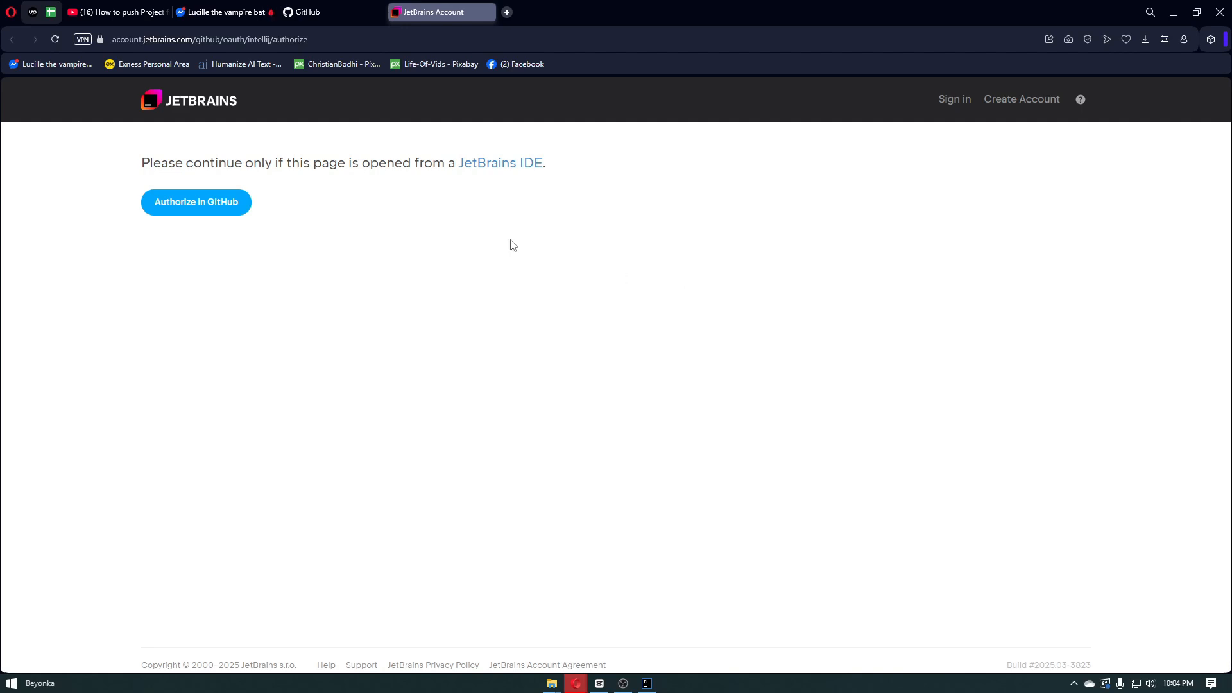
left_click(236, 201)
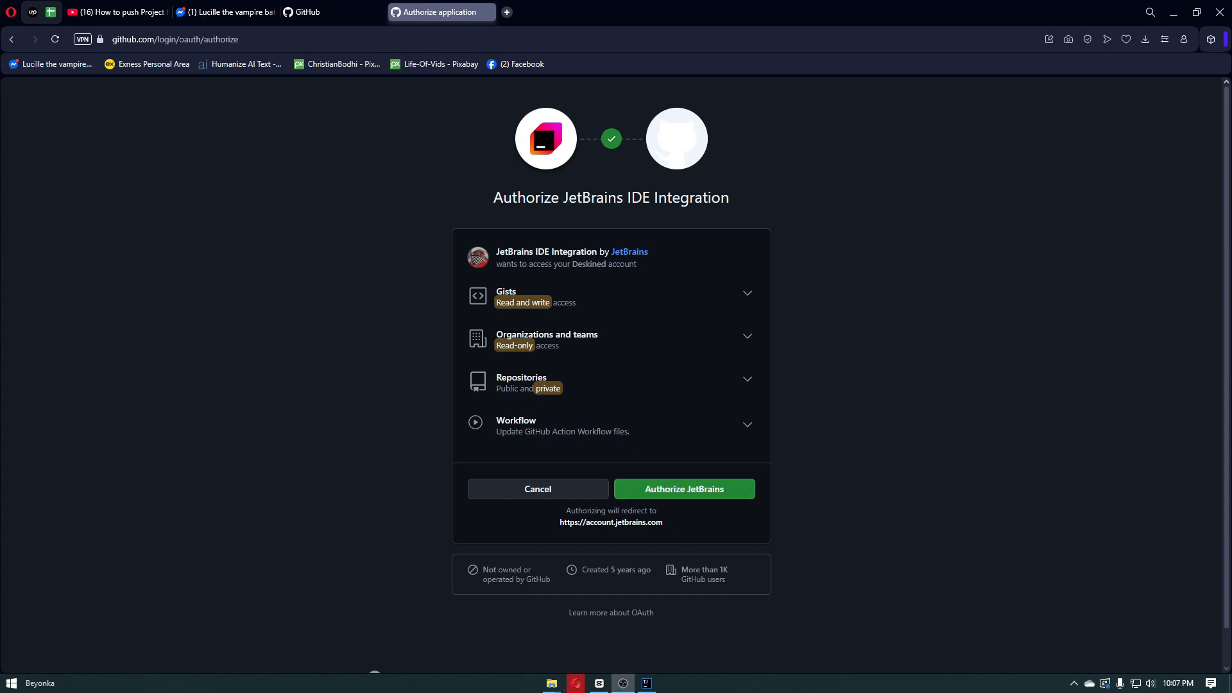
left_click(699, 491)
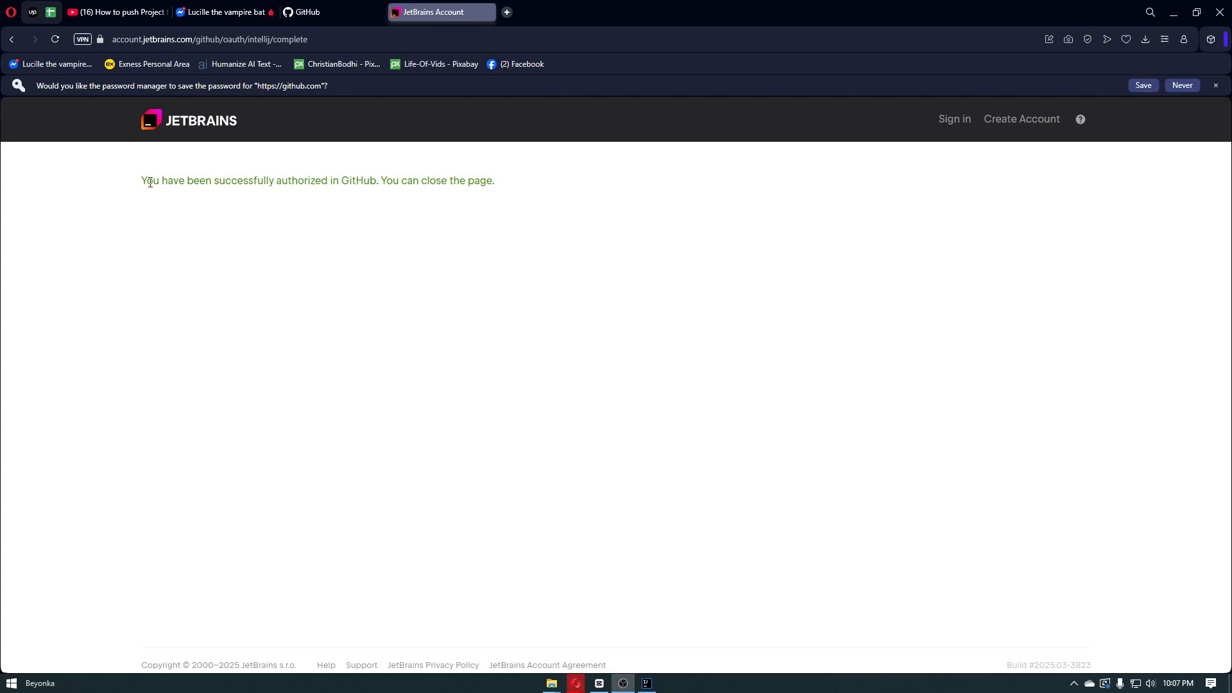
Return to IntelliJ IDEA, apply the added GitHub account and close the settings
left_click_drag(160, 180, 412, 180)
left_click(424, 179)
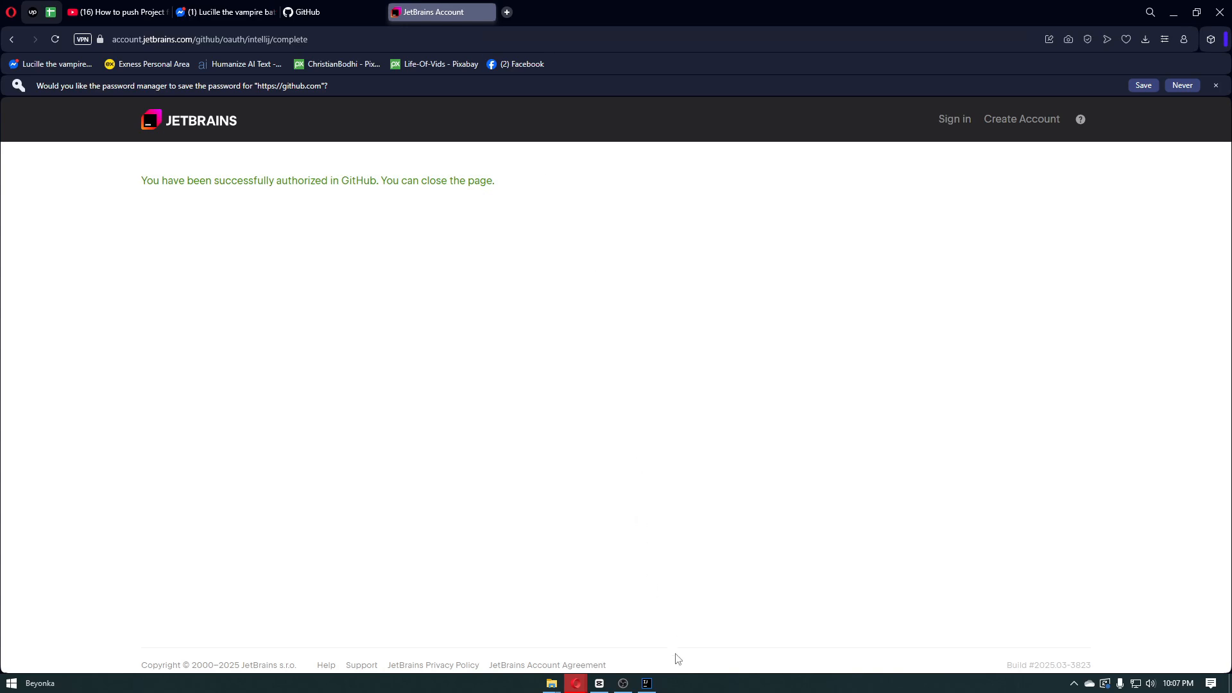
left_click(646, 682)
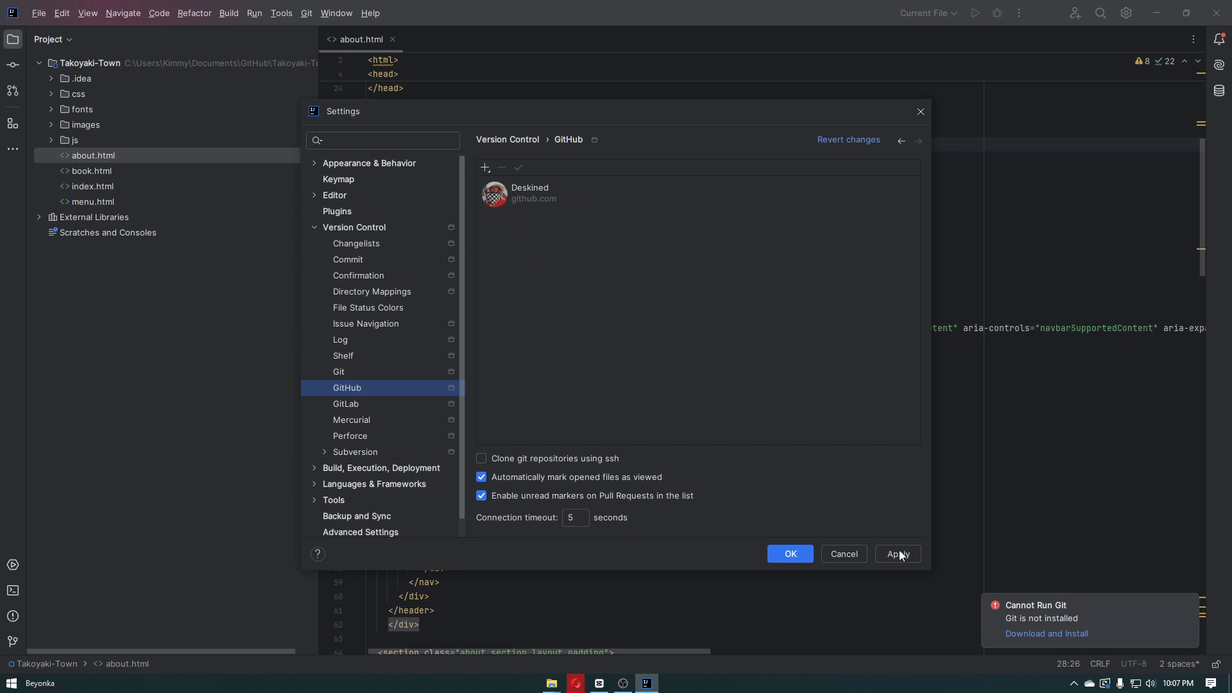
left_click(883, 555)
left_click(784, 556)
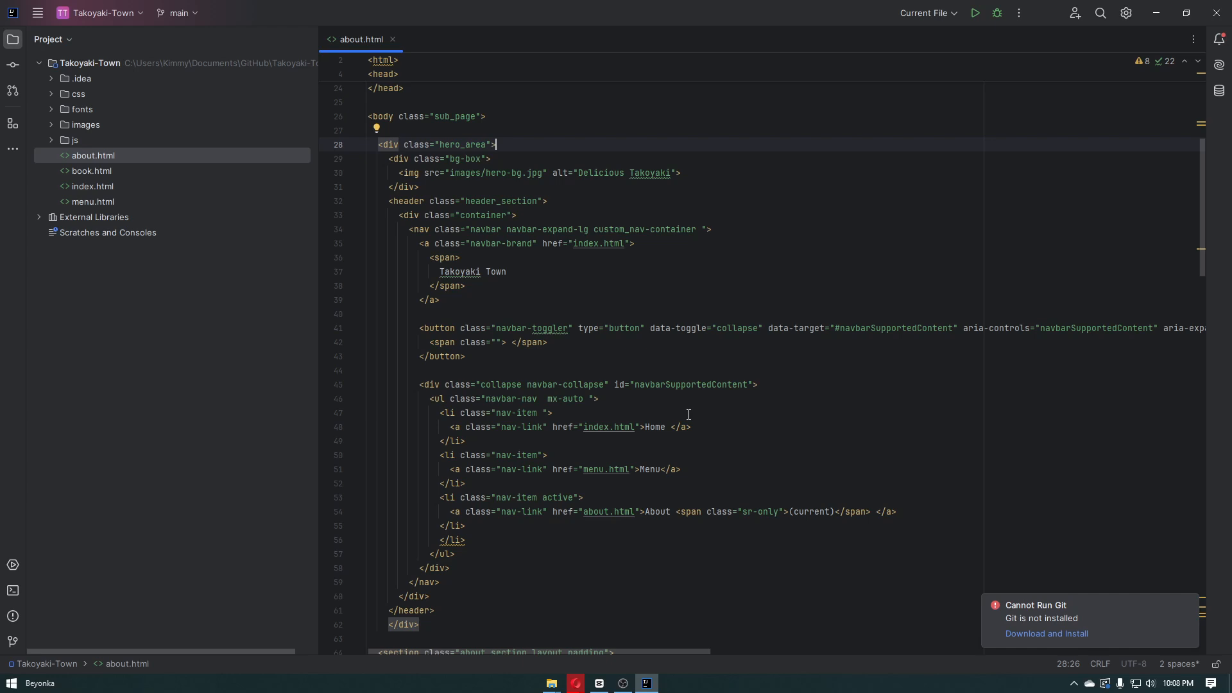
Switch to GitHub in the browser and start creating a new repository from the dashboard
scroll(688, 415, "down", 5)
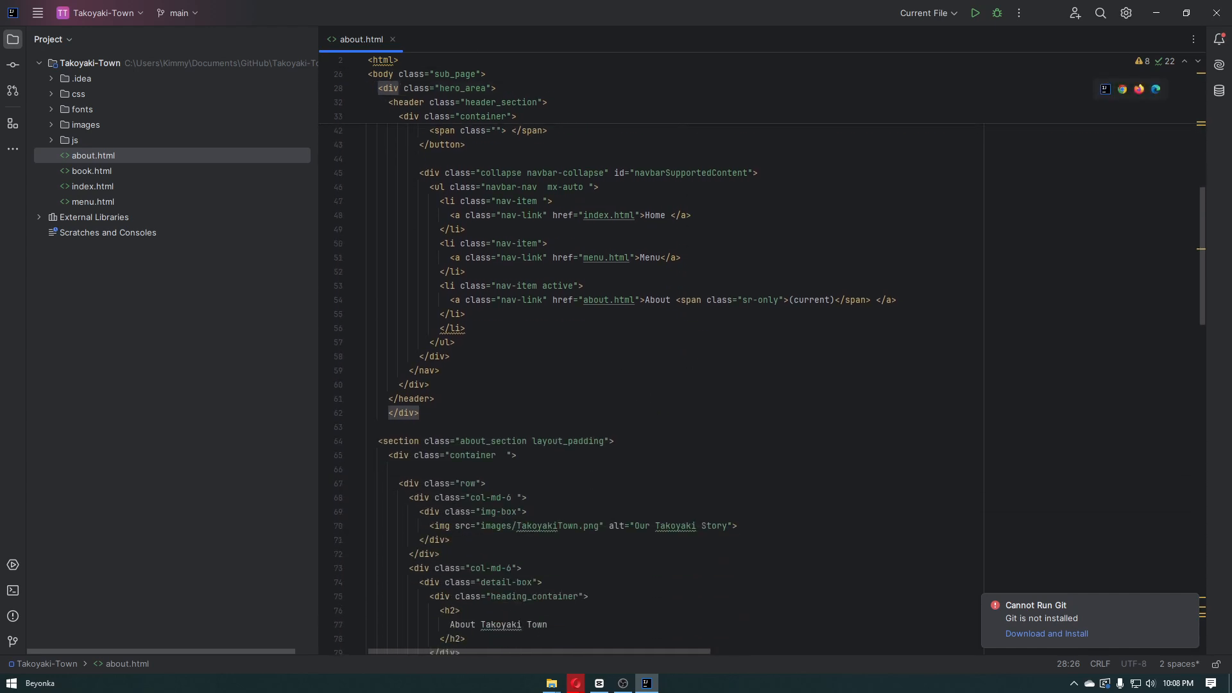
key("alt+Tab")
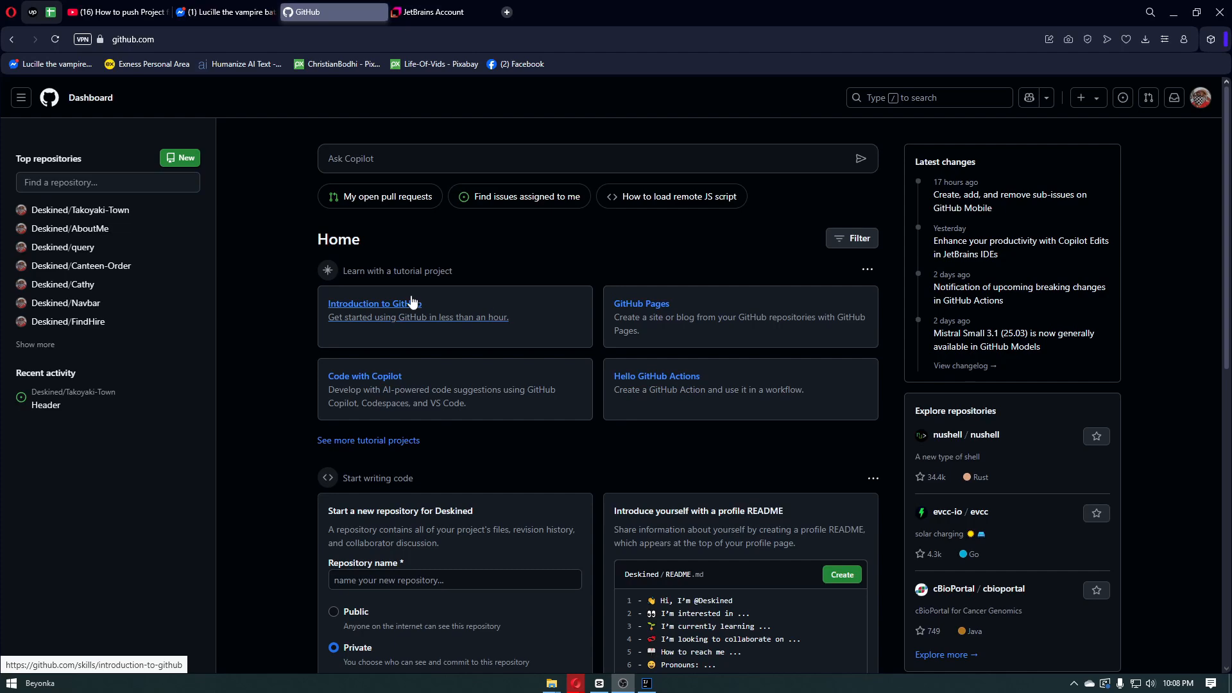
scroll(23, 265, "down", 4)
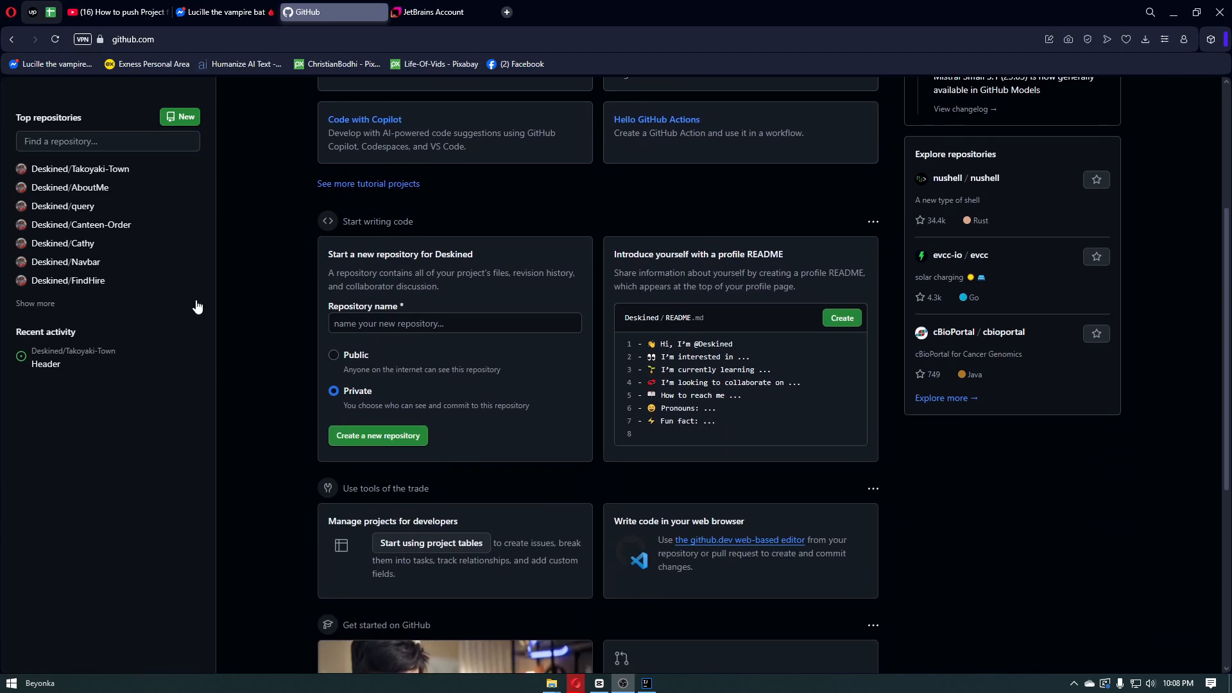
scroll(251, 320, "up", 4)
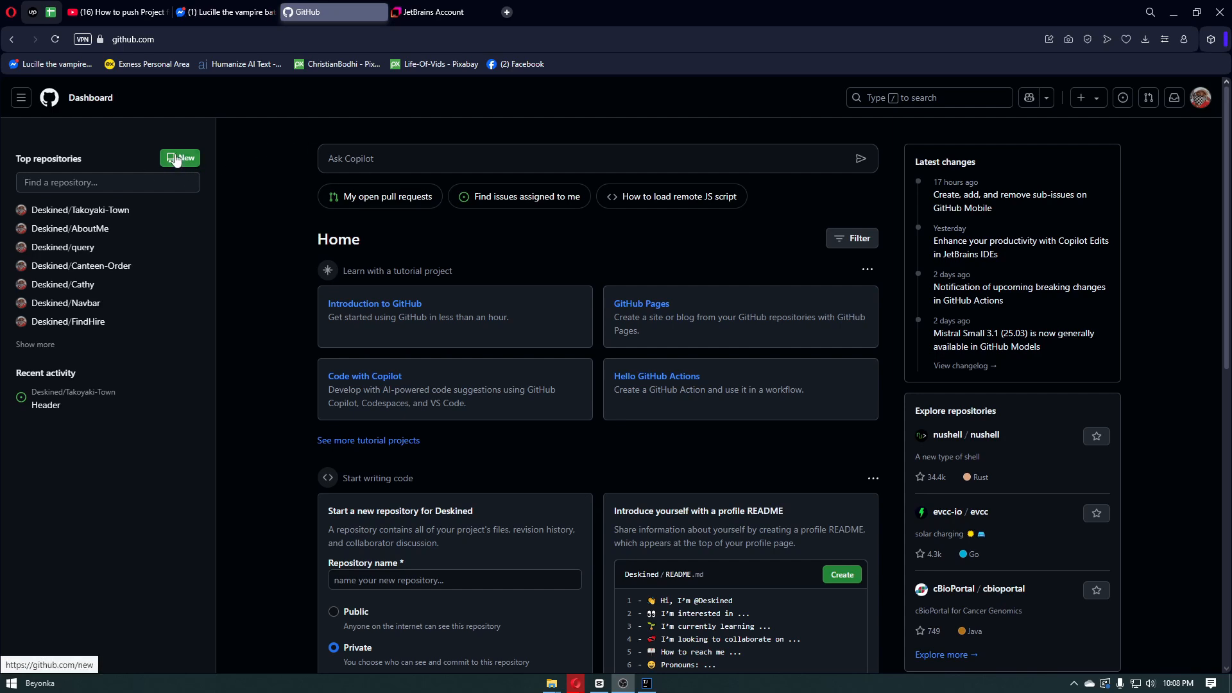
left_click(1078, 101)
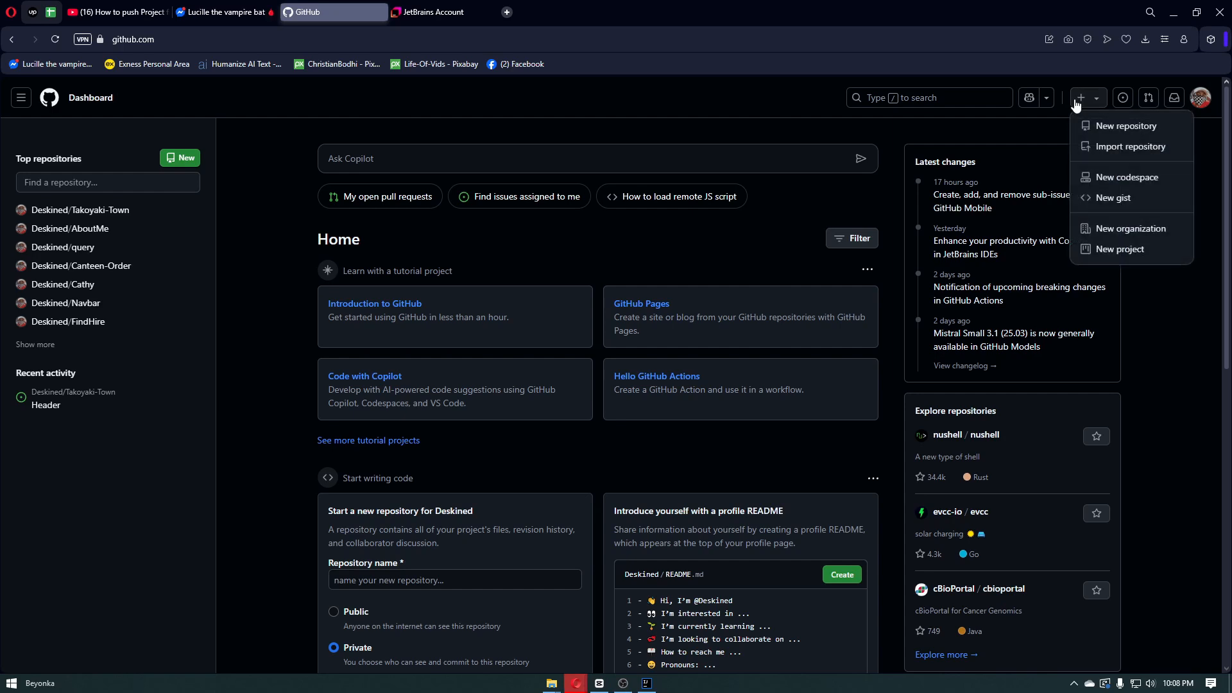
left_click(1099, 126)
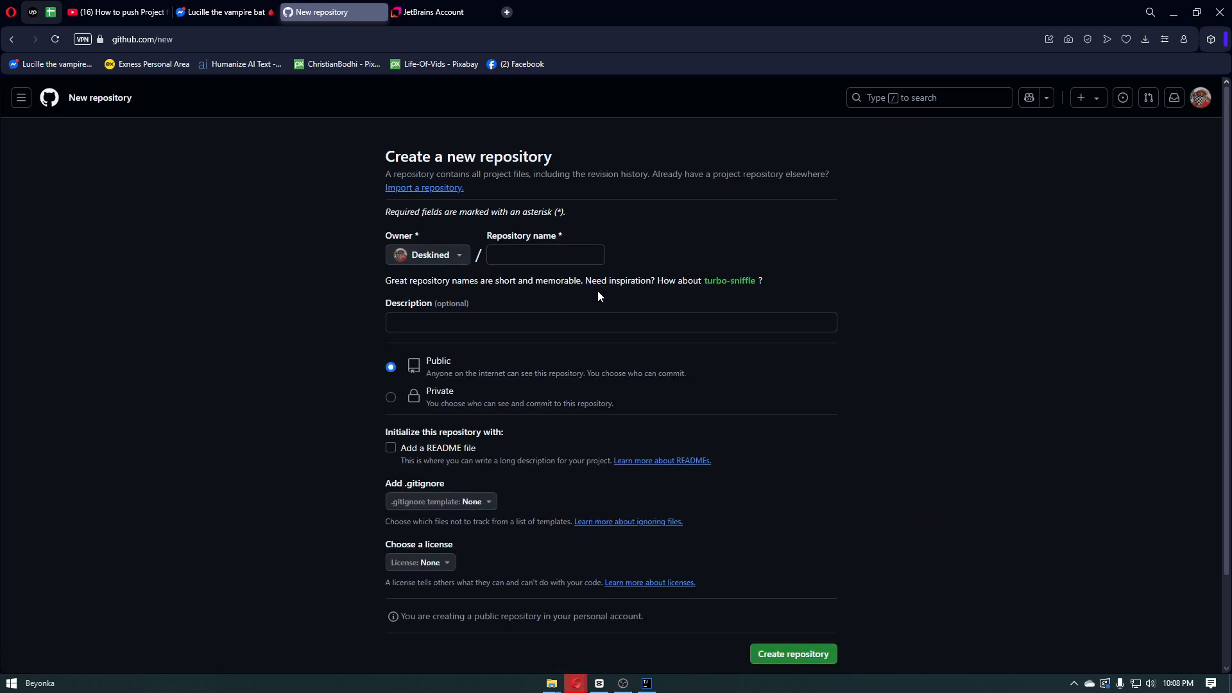
Name the new repository Intellij, make it private and create it
left_click(541, 257)
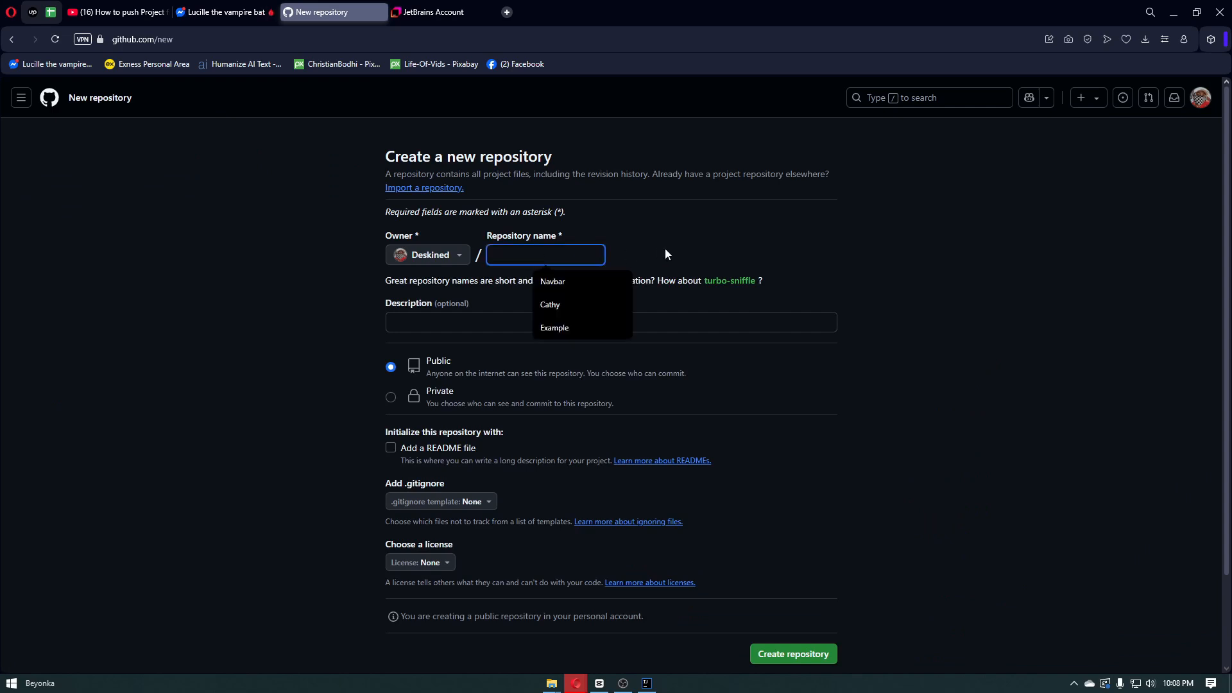
type("ln")
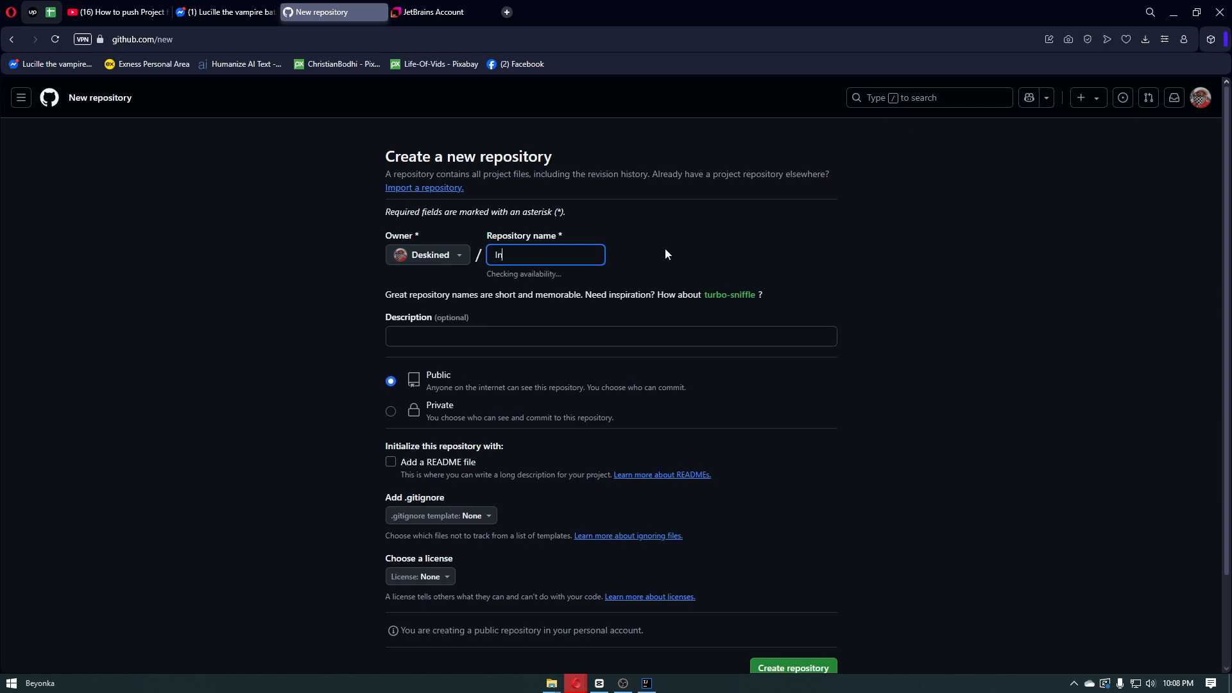
type("tellij")
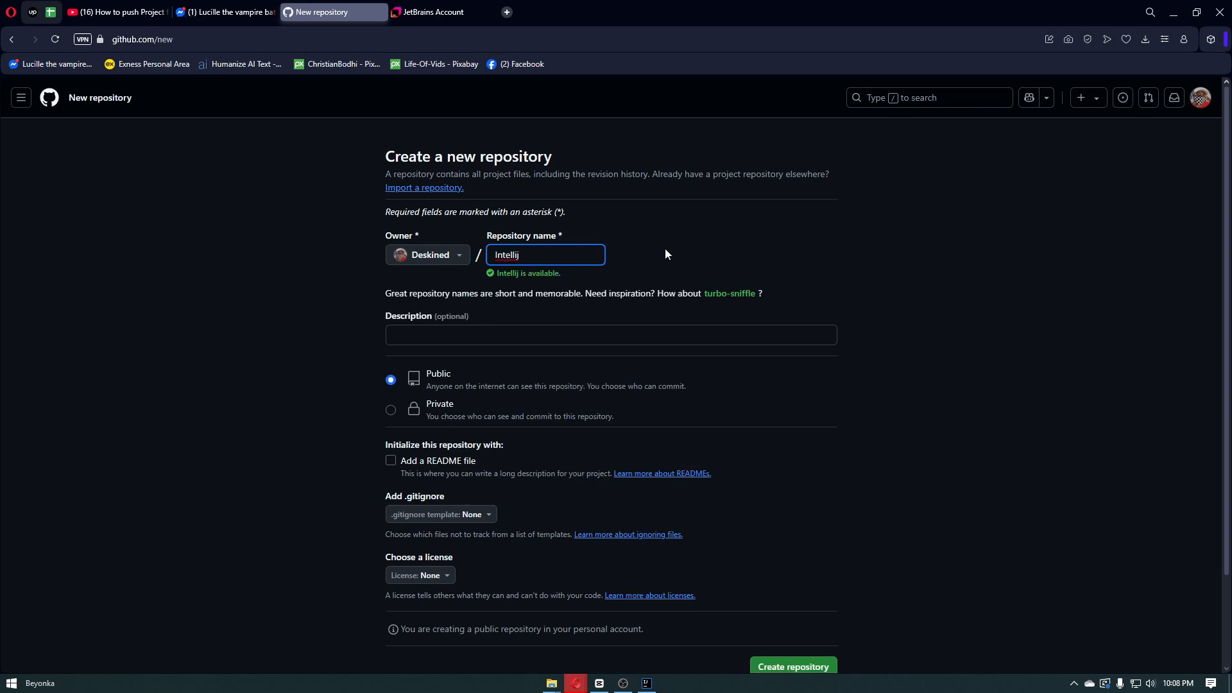
left_click(390, 413)
scroll(390, 417, "down", 2)
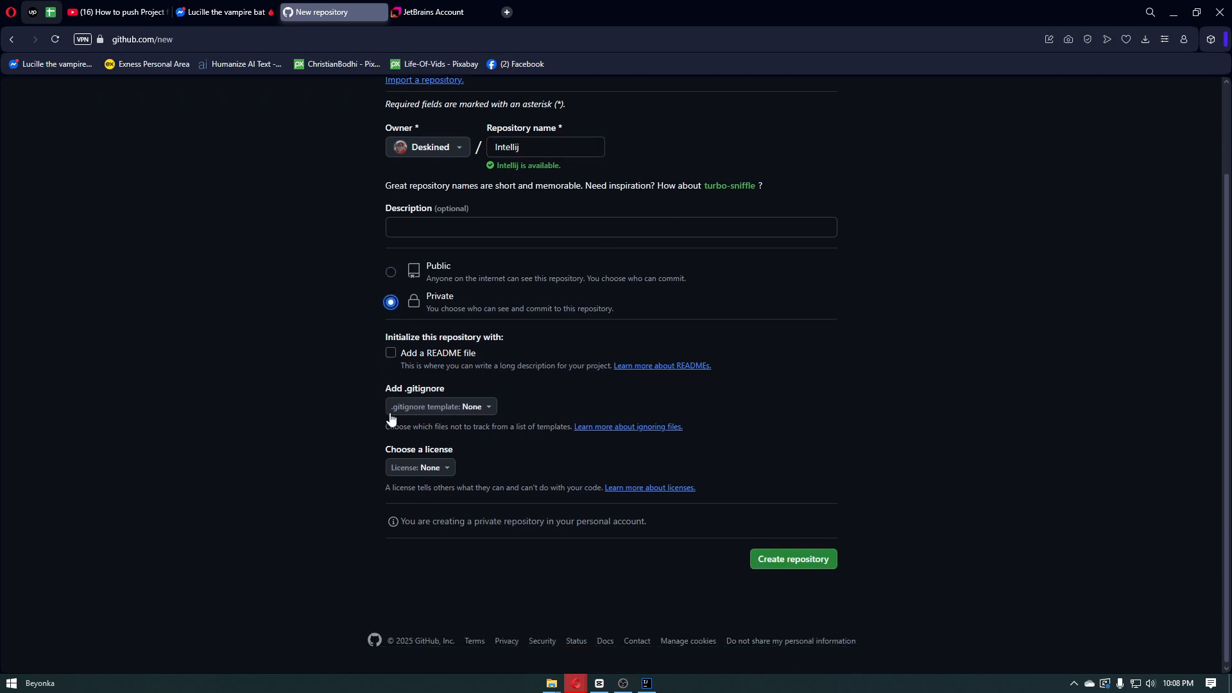
left_click(788, 559)
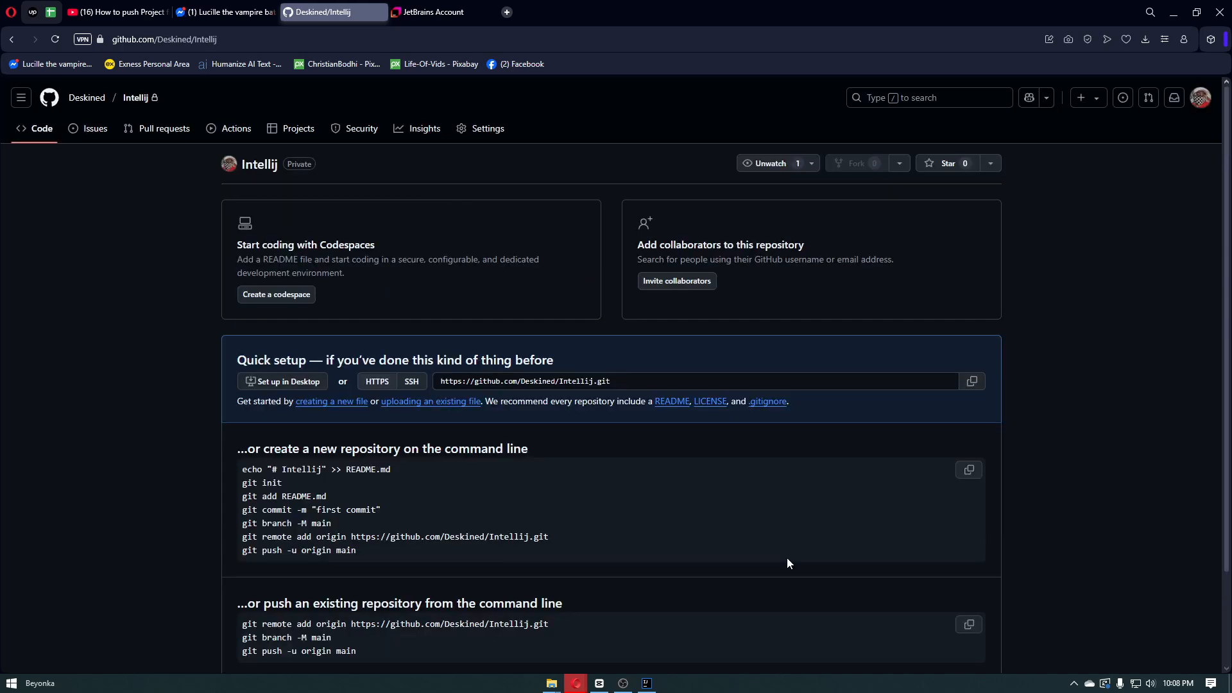
scroll(787, 556, "down", 2)
scroll(787, 562, "up", 2)
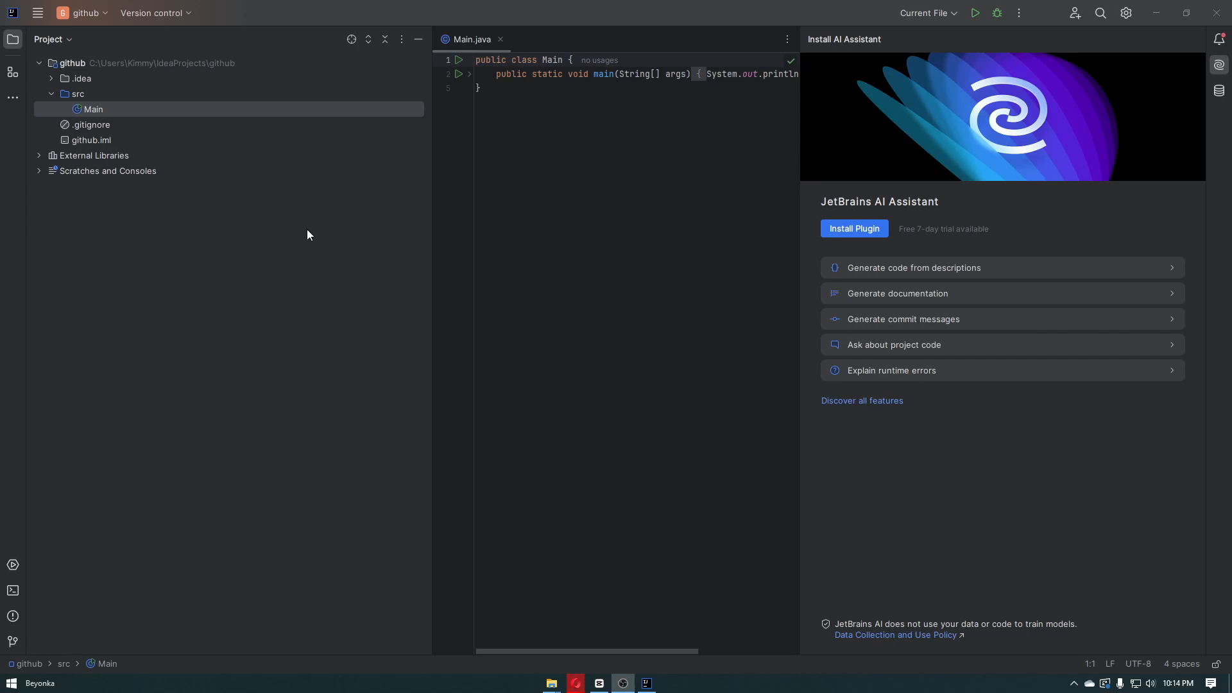
In IntelliJ IDEA, set up a new Spring Boot project named github-intellij with a Git repository and continue to the dependencies
left_click(28, 14)
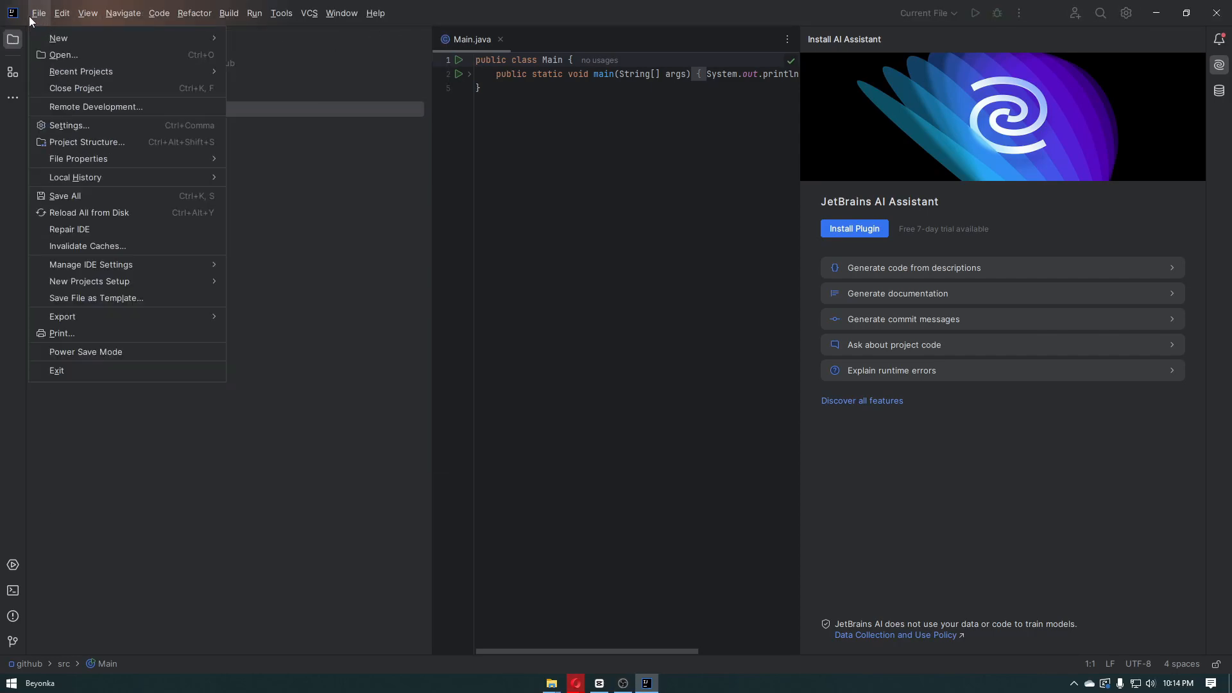
mouse_move(119, 37)
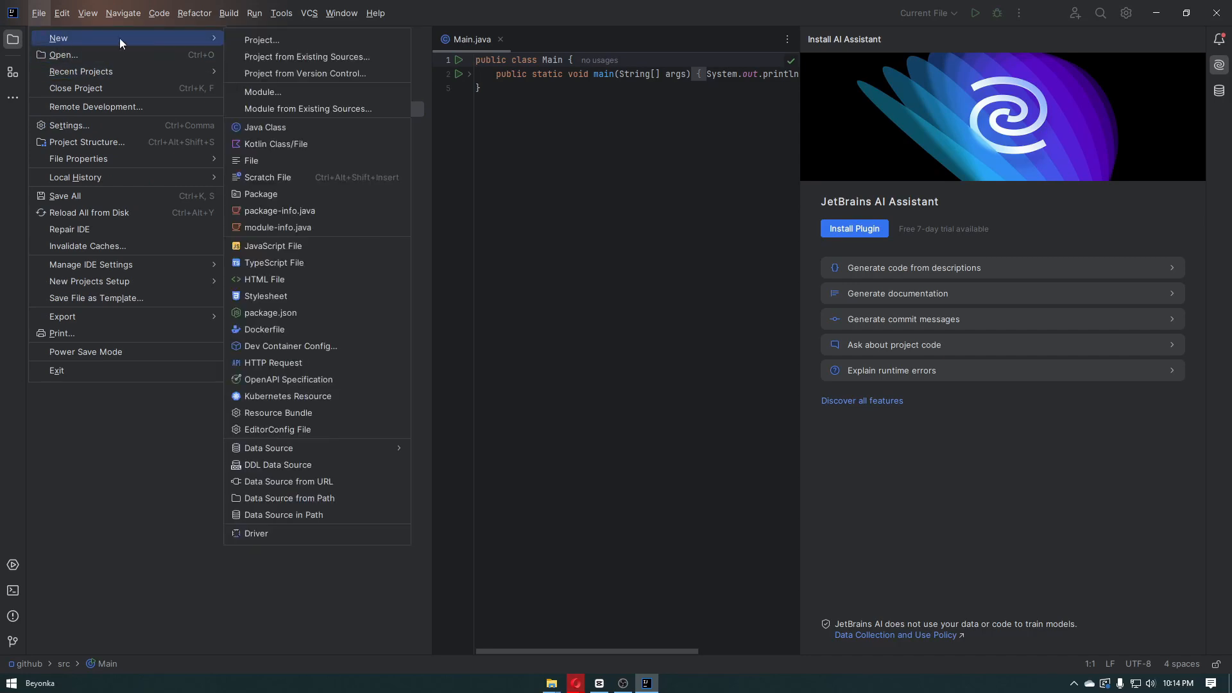
left_click(246, 39)
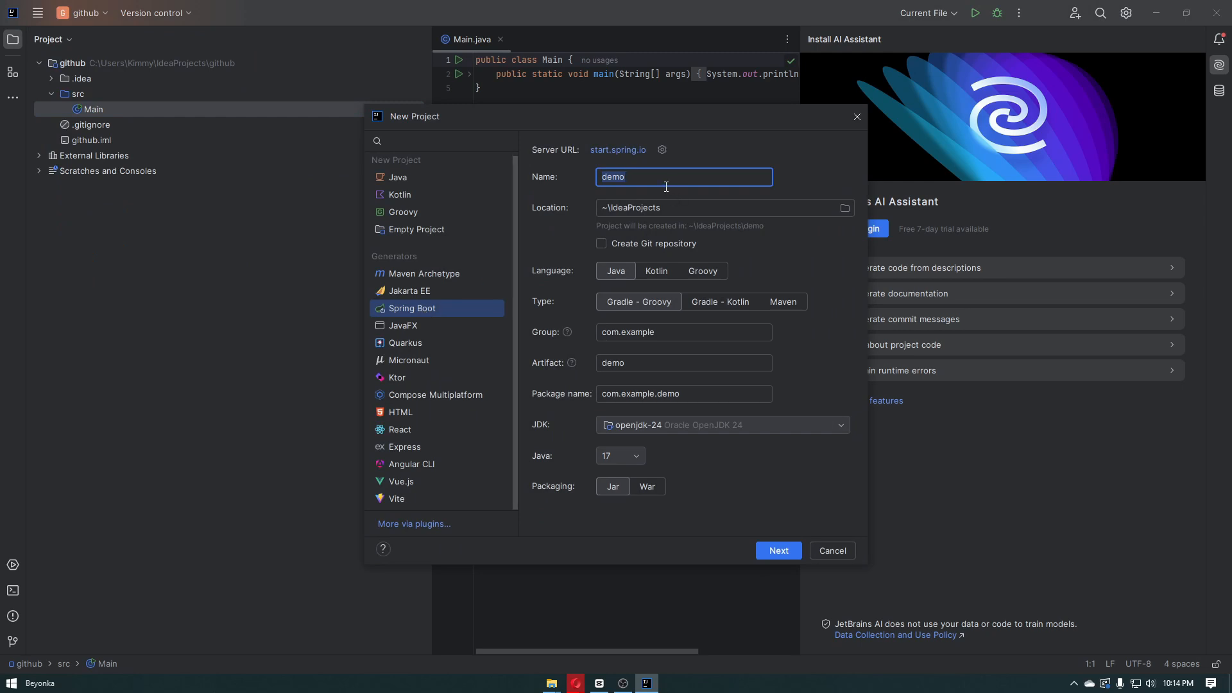
type("github-intellij")
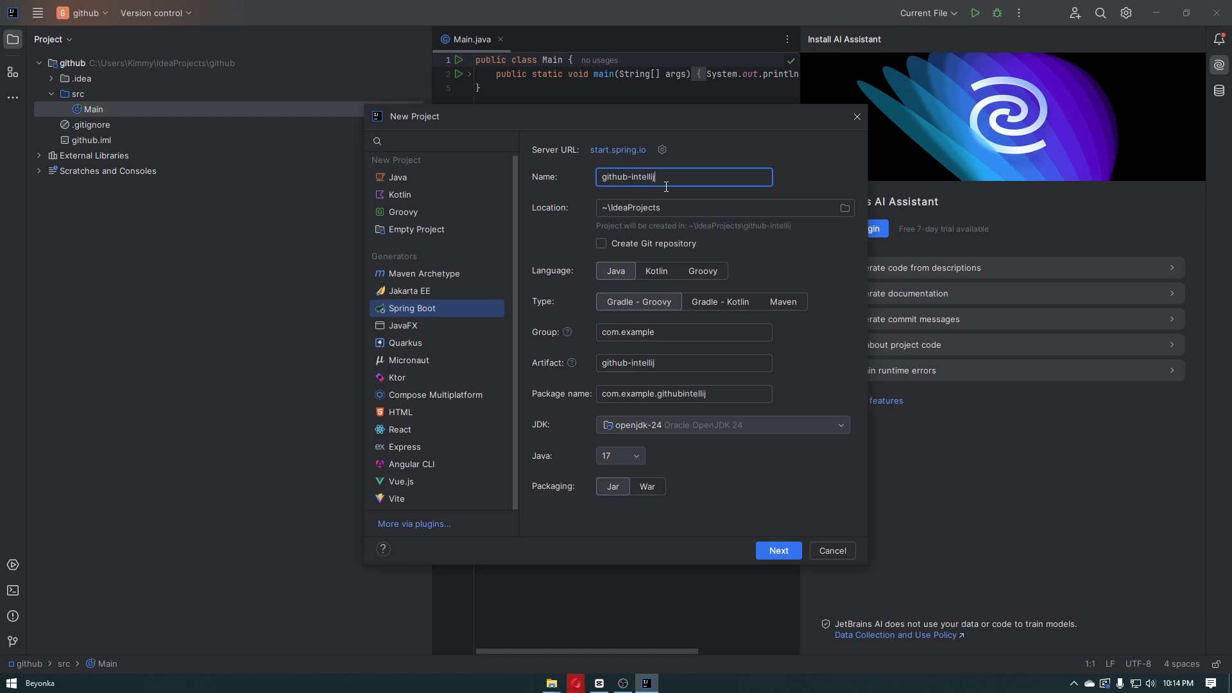
left_click(600, 243)
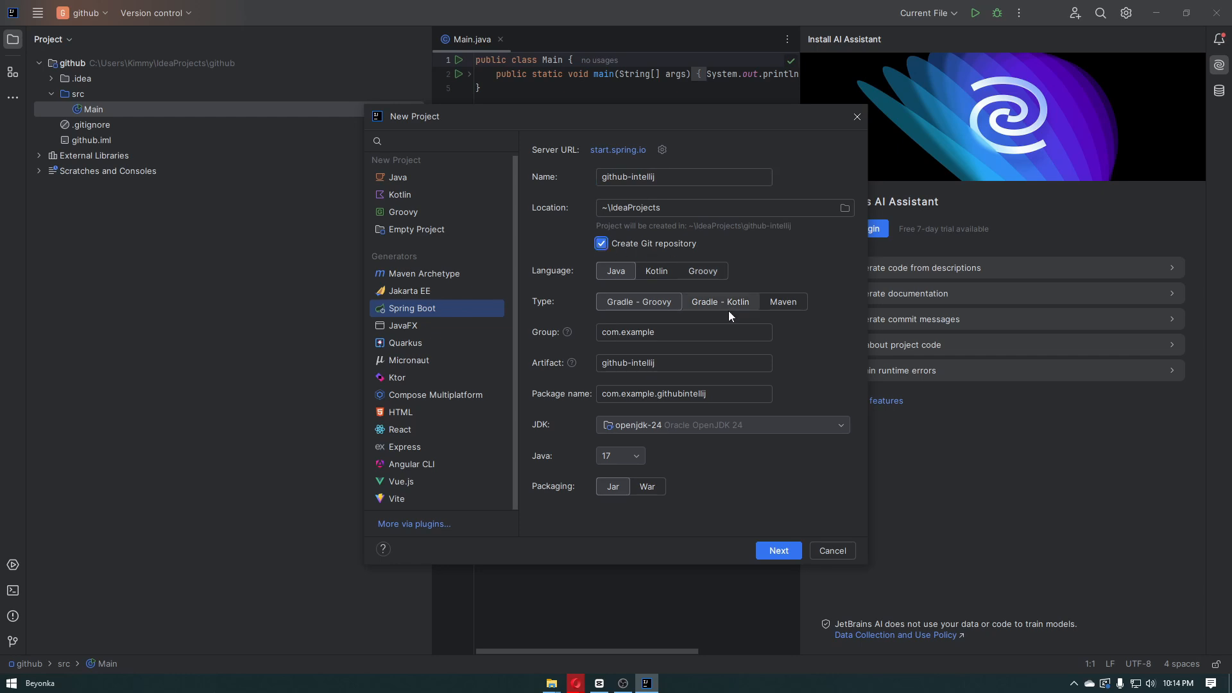
left_click(779, 552)
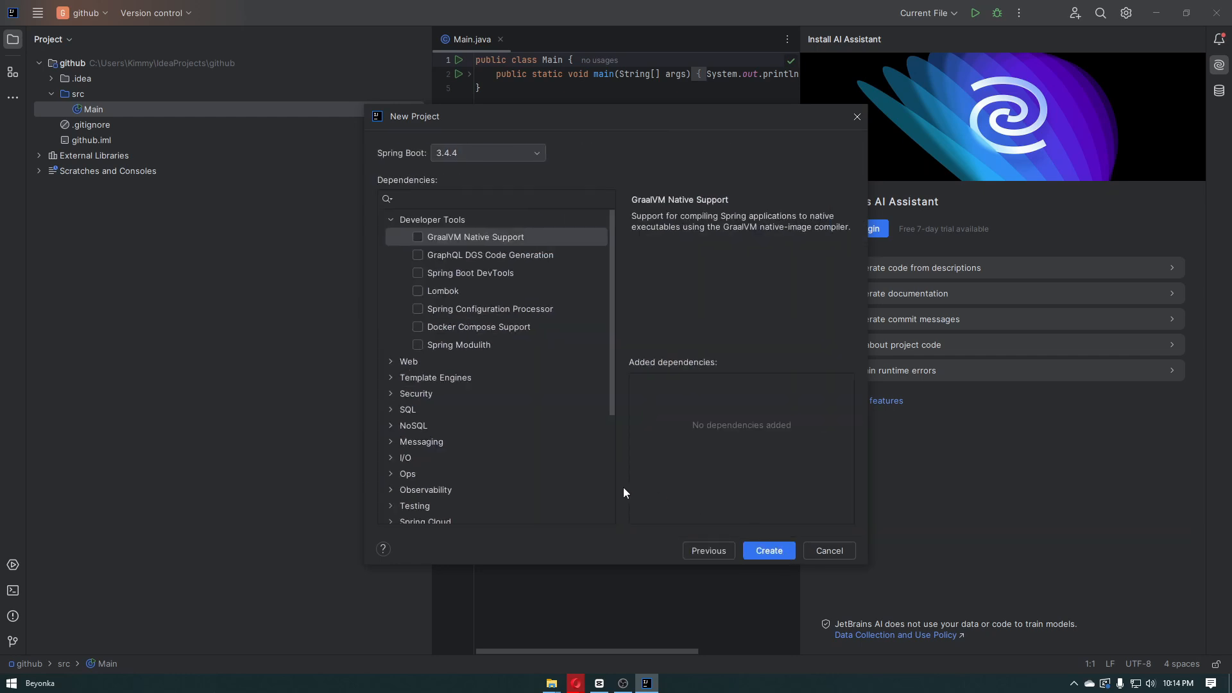
Add the Spring Web dependency, create the project and open it in this window
left_click(390, 361)
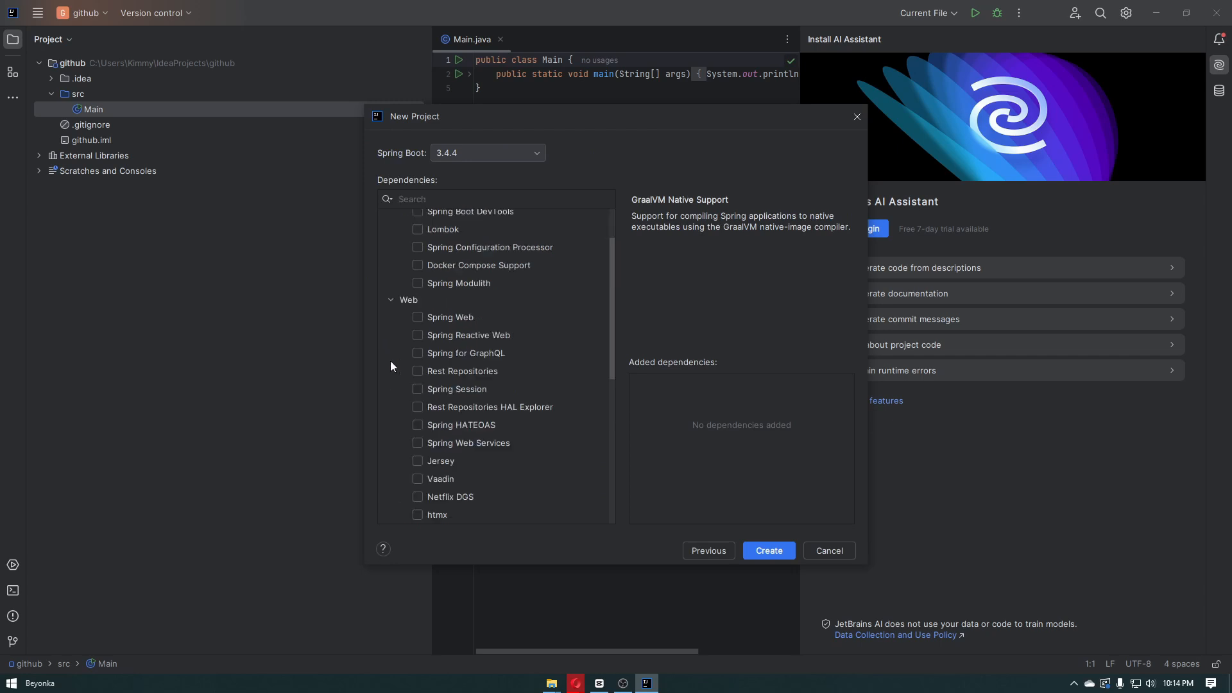
left_click(421, 318)
left_click(414, 301)
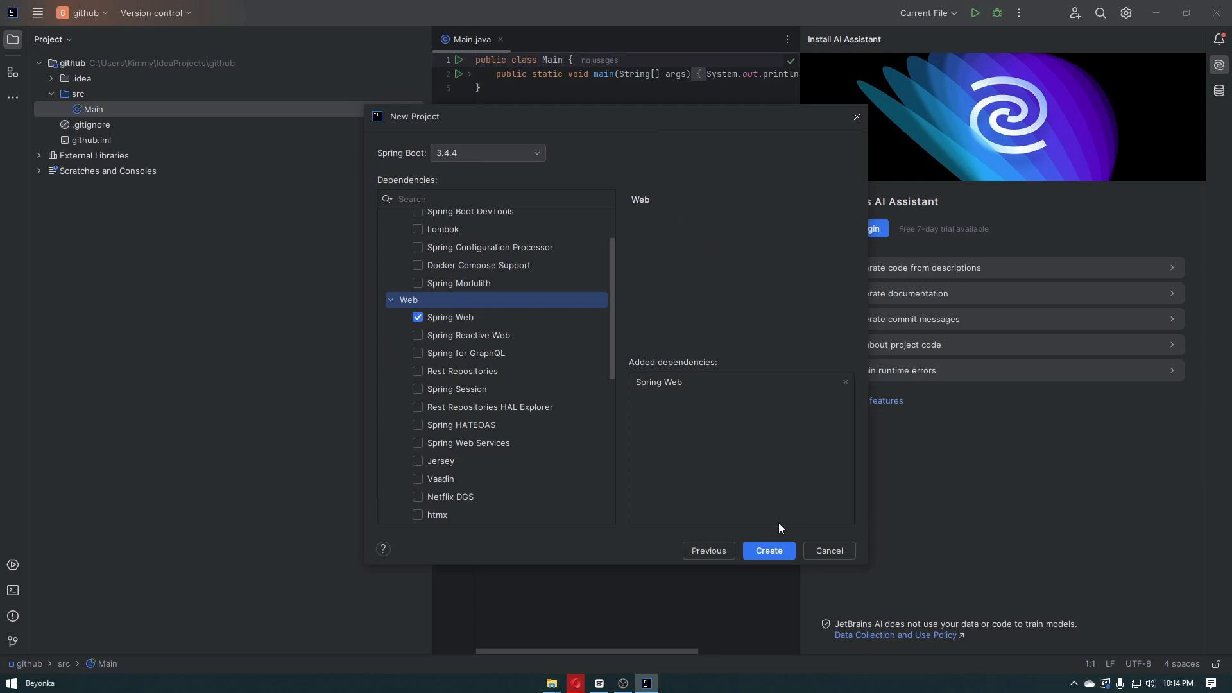
left_click(784, 552)
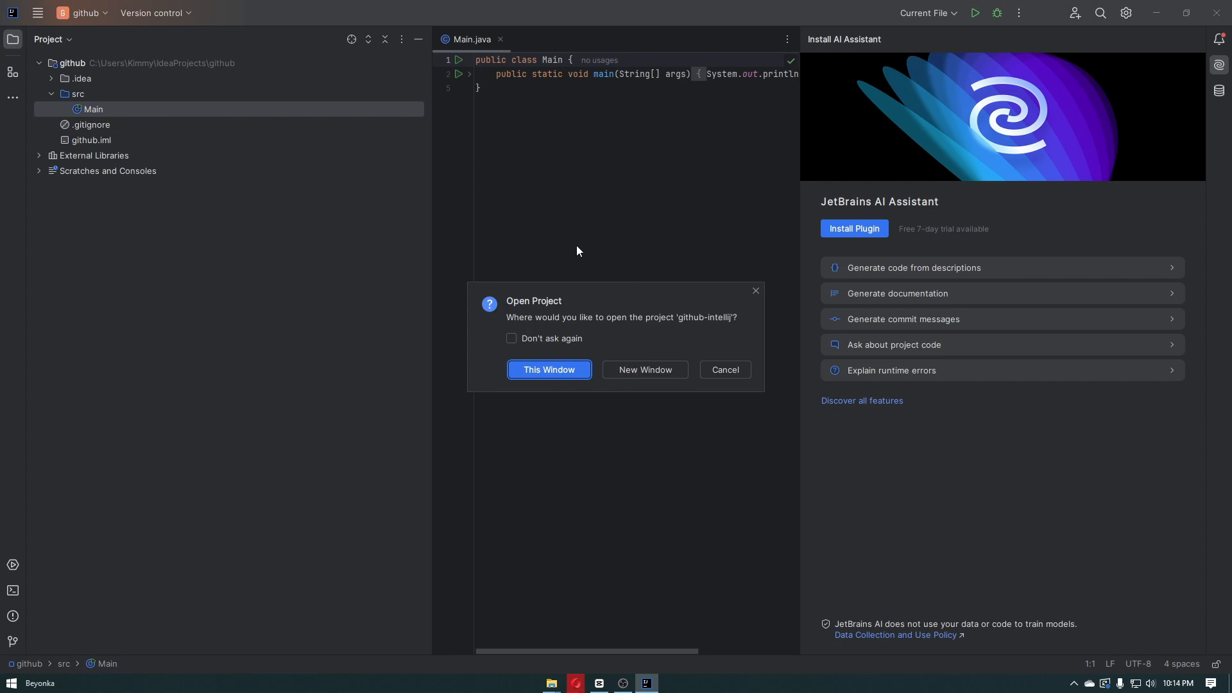
left_click(564, 371)
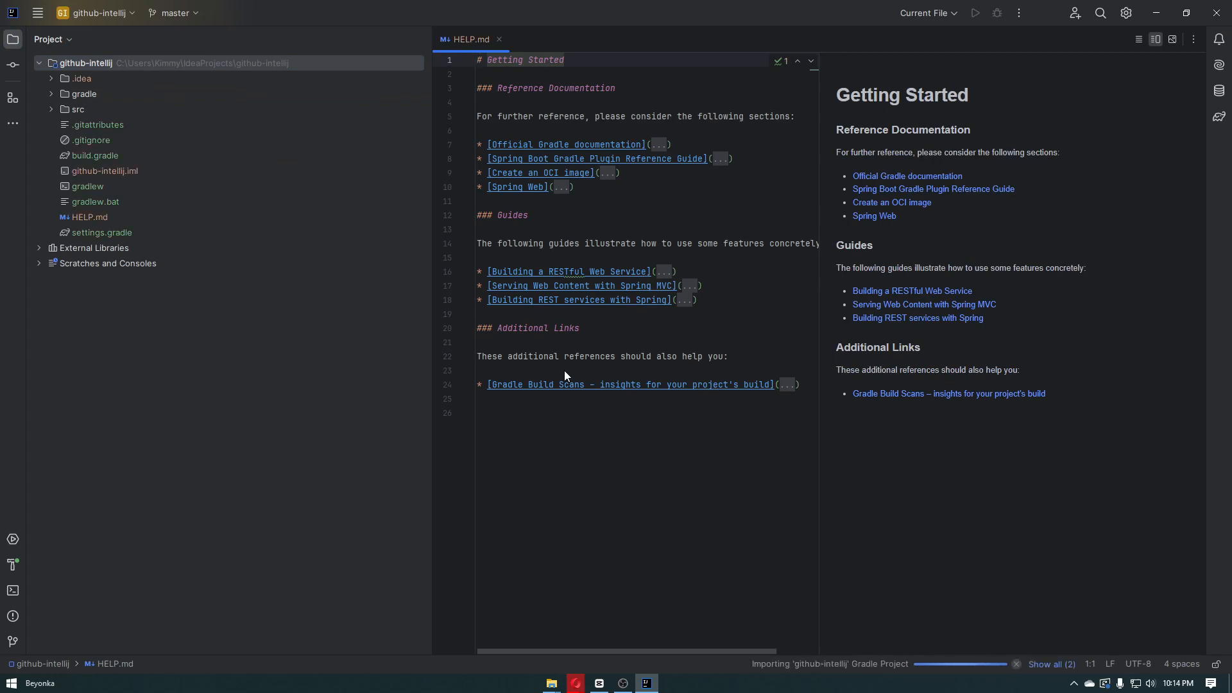
Open the project's Git remotes and start defining a new remote, keeping the name origin
left_click(38, 13)
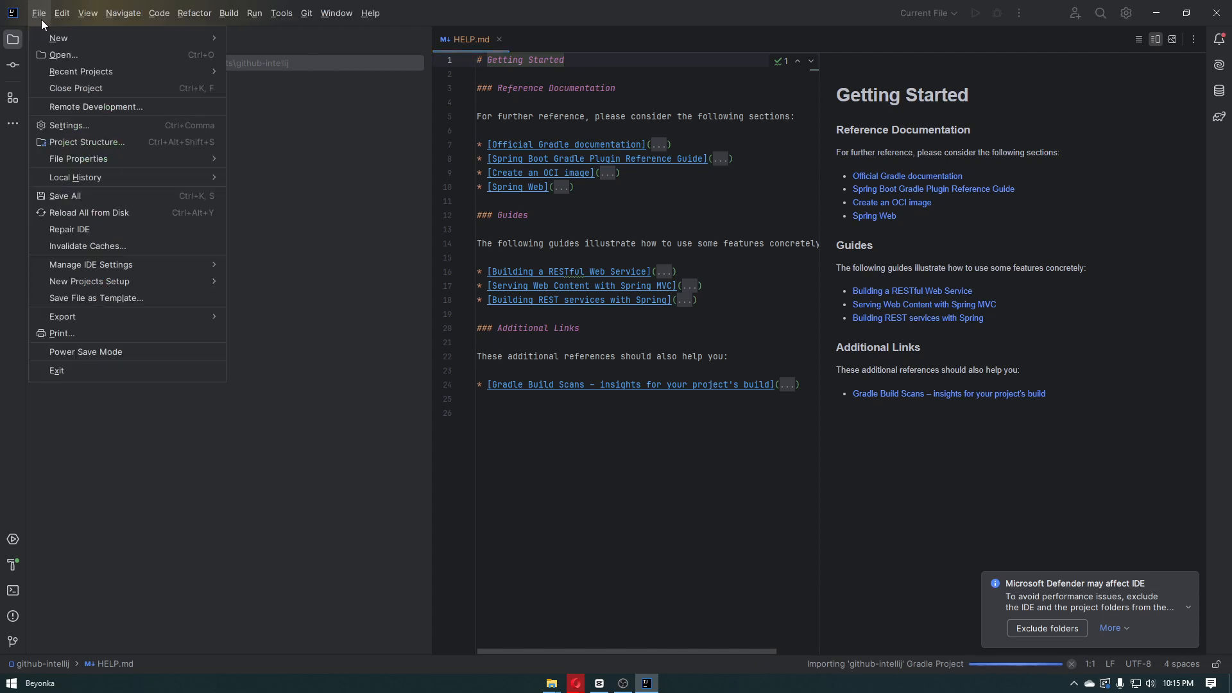
mouse_move(308, 21)
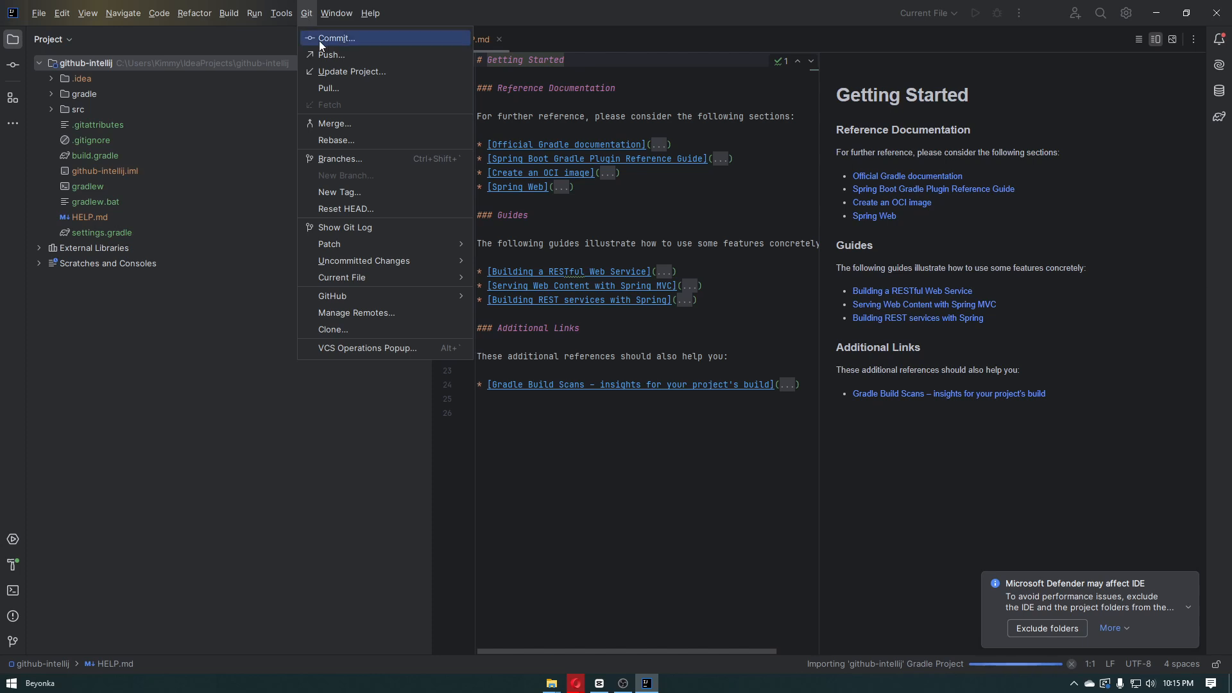
left_click(377, 318)
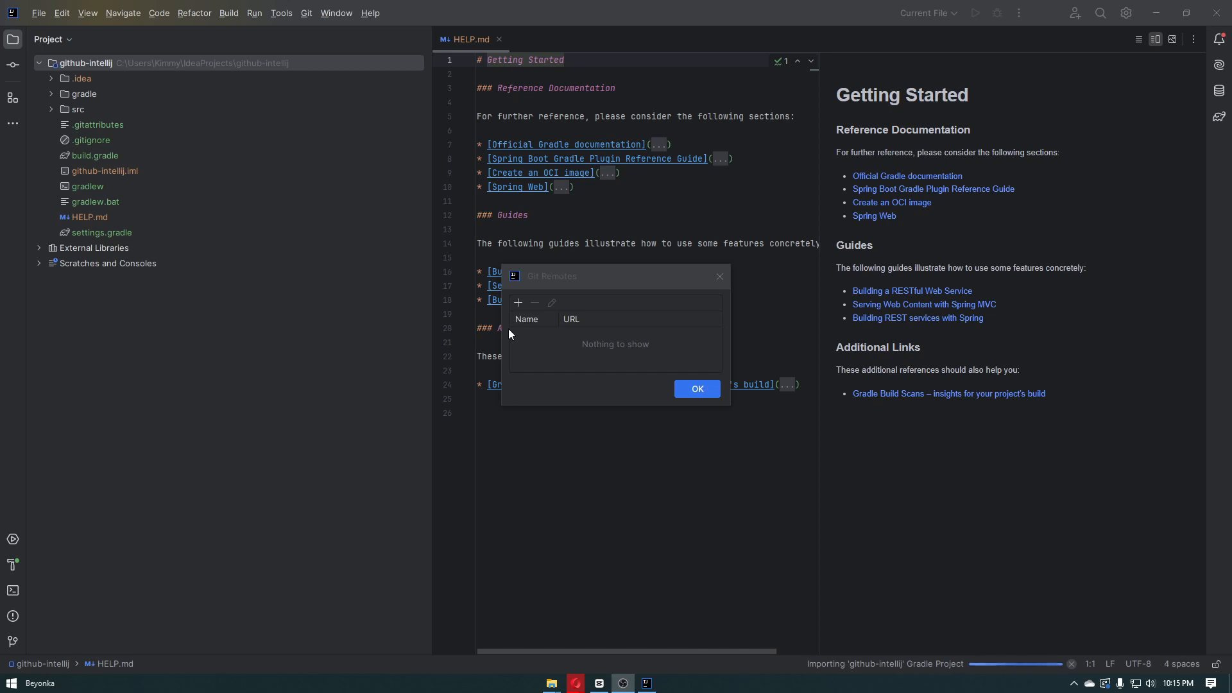
left_click(591, 317)
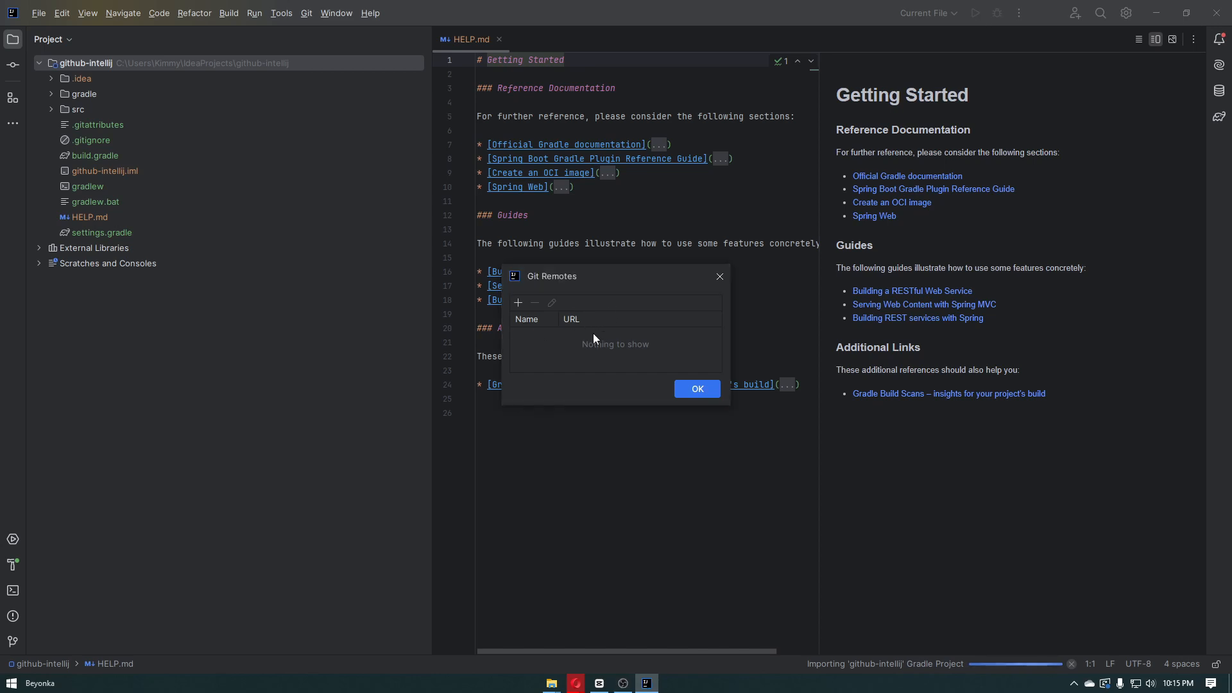
left_click(517, 302)
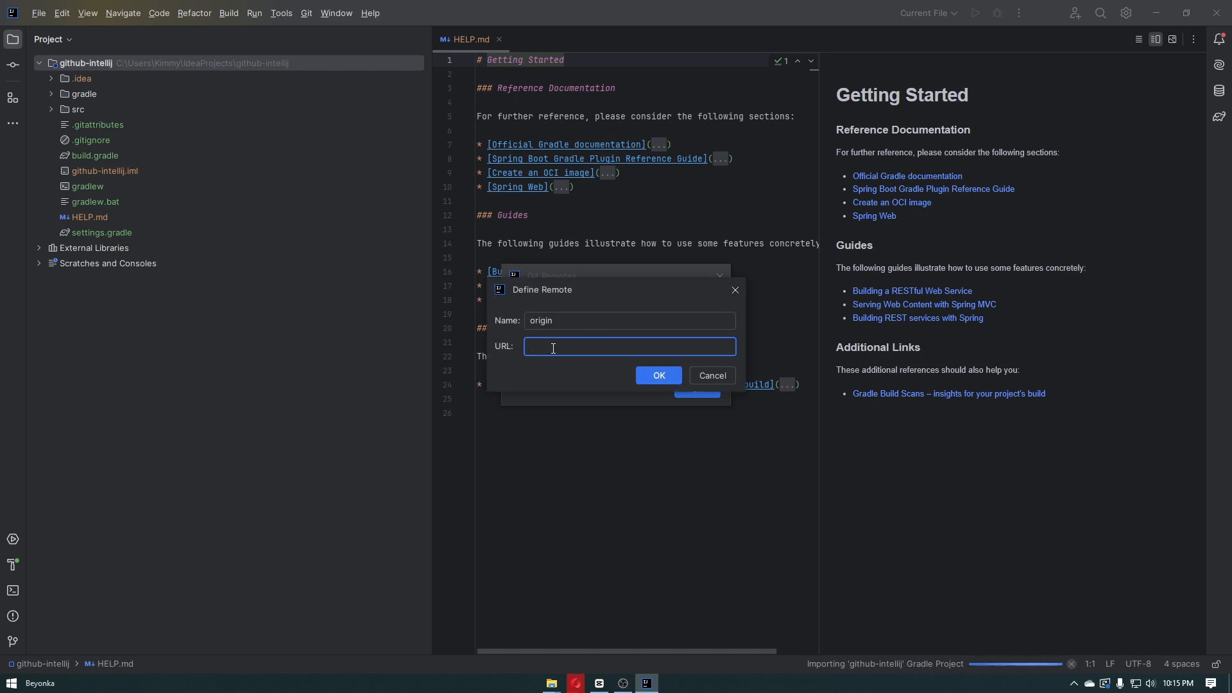
double_click(526, 321)
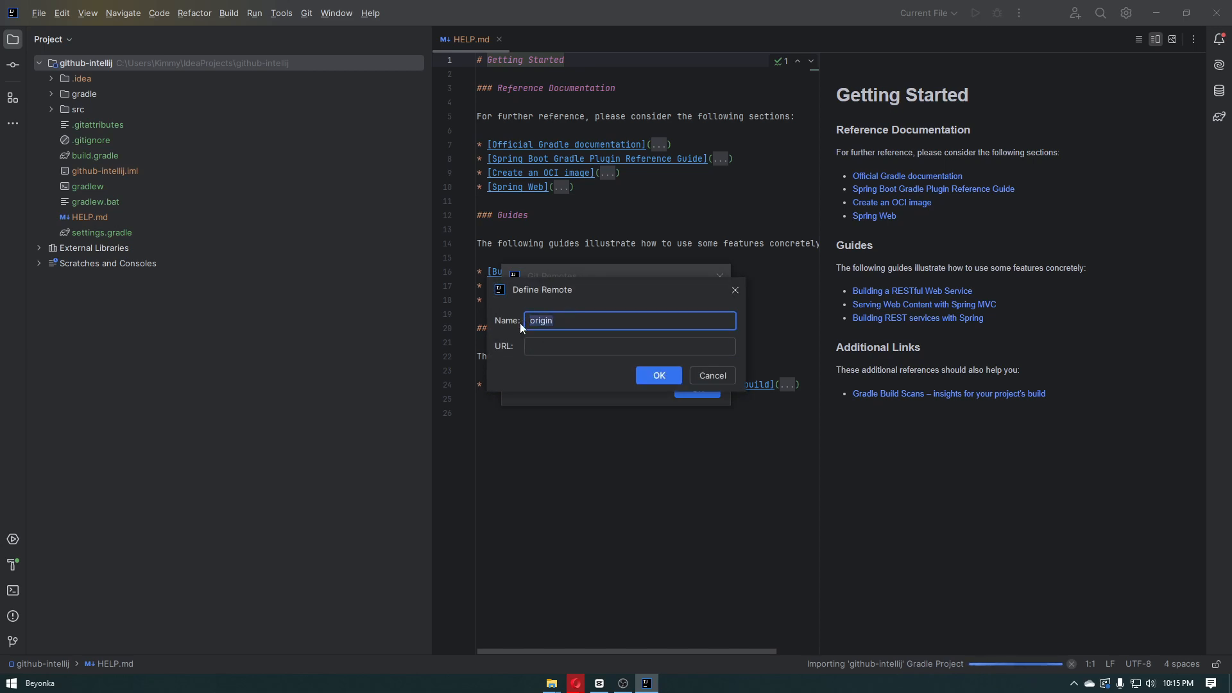
Copy the Intellij repository's HTTPS URL from GitHub, enter it as origin's URL in IntelliJ IDEA and save the remote
left_click(584, 346)
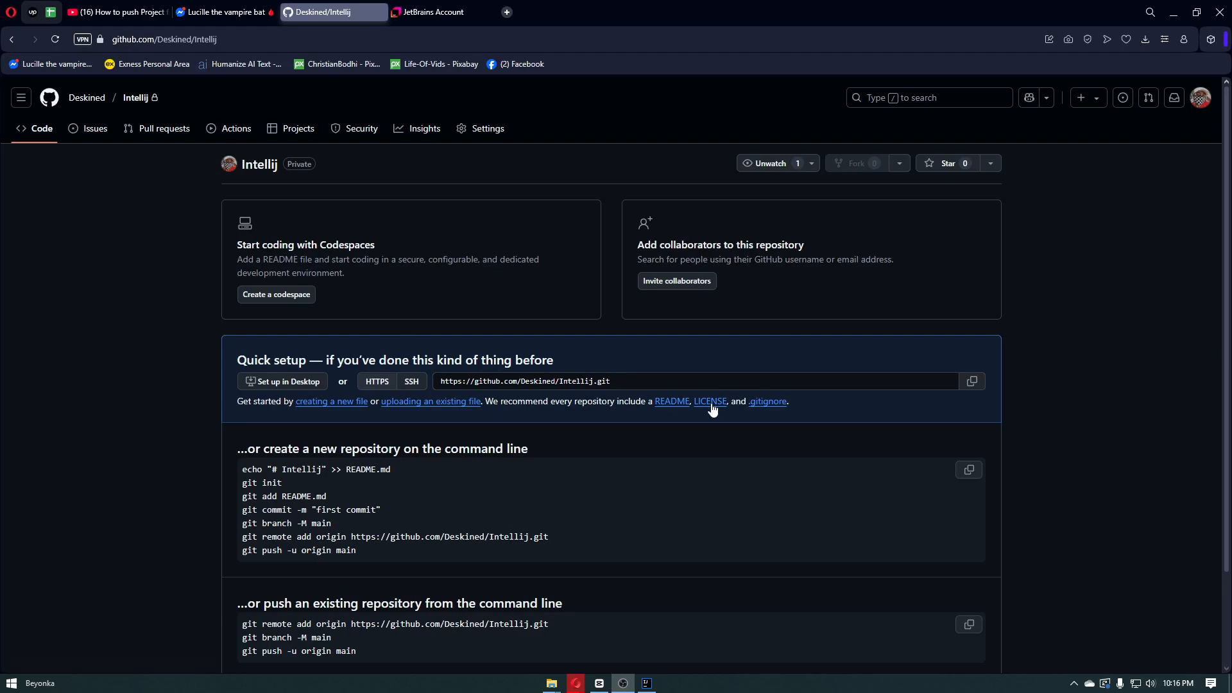
left_click(974, 384)
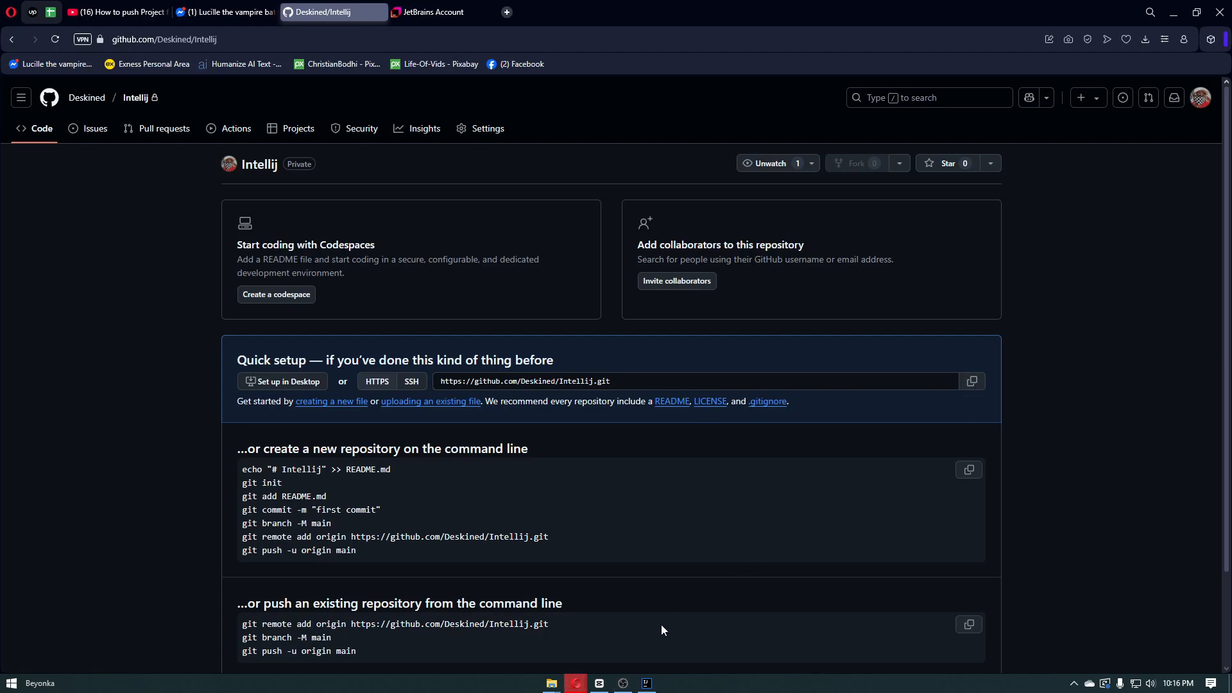
left_click(646, 682)
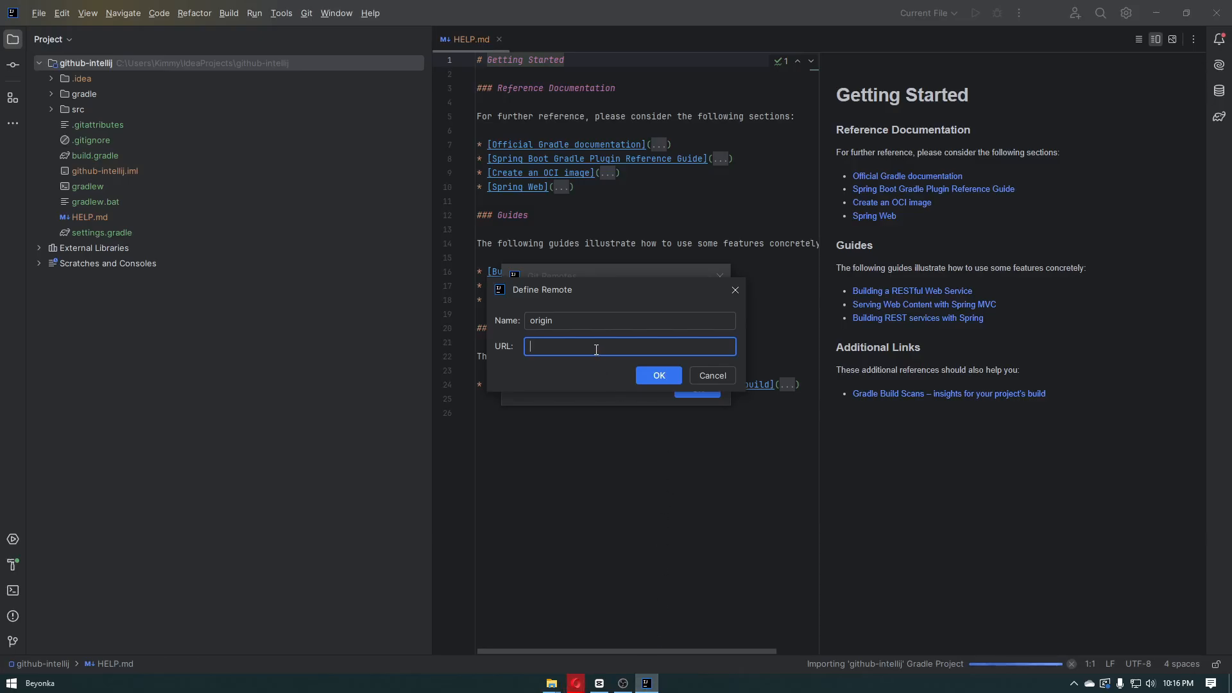
key("ctrl+v")
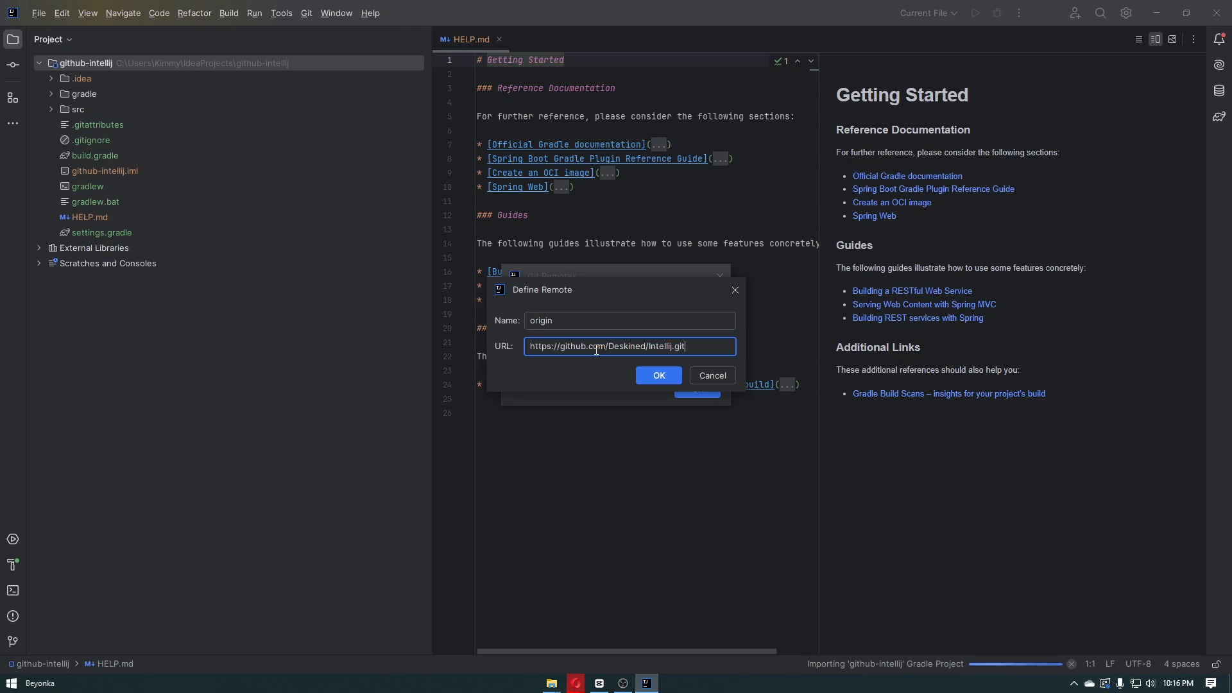
left_click(660, 375)
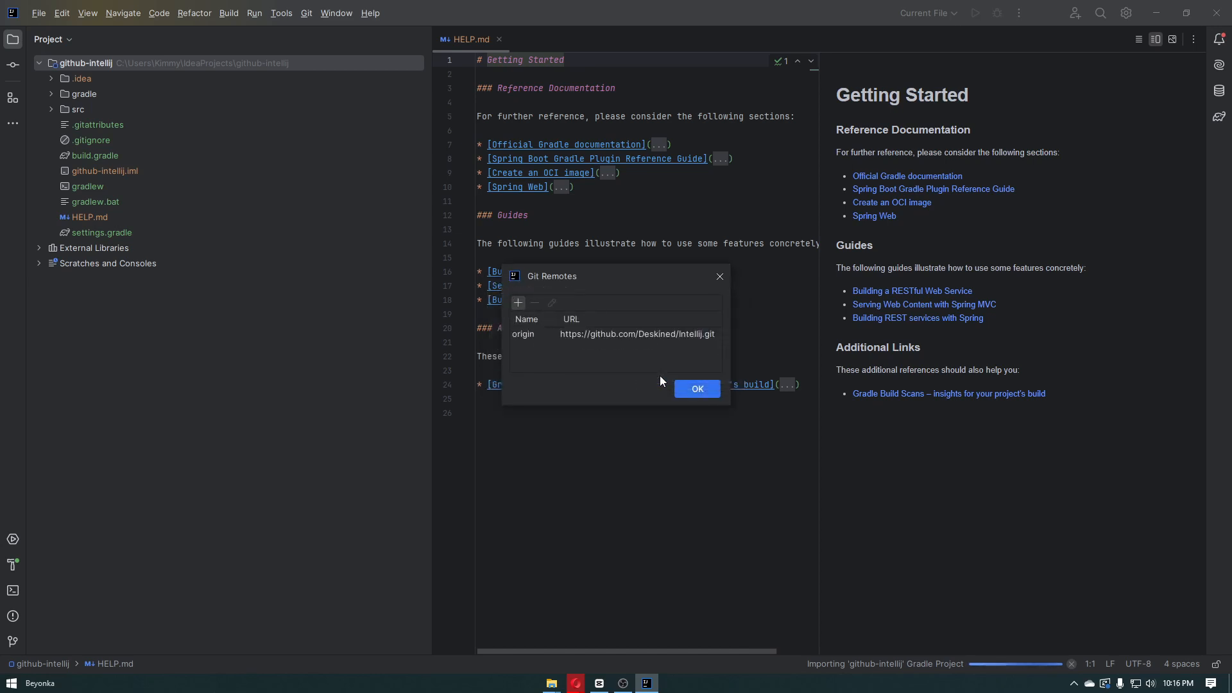
left_click(697, 388)
Close the Git remotes and select all changed project files for the commit
left_click(337, 383)
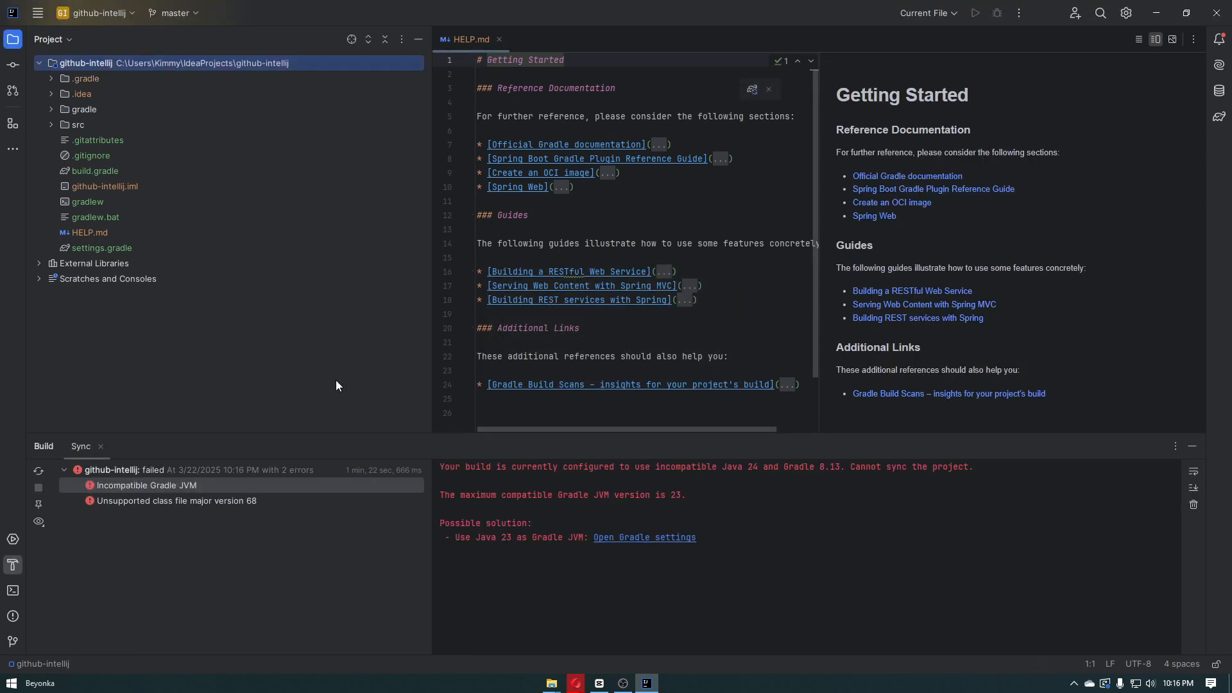
left_click(11, 67)
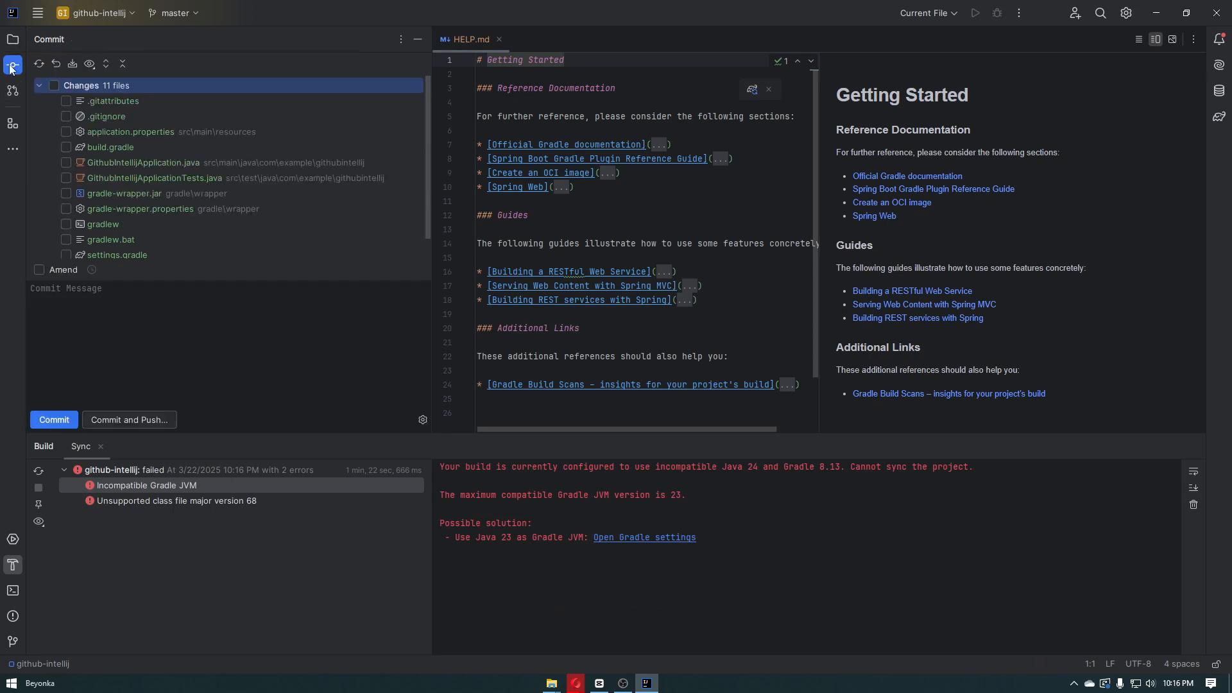
scroll(170, 211, "down", 2)
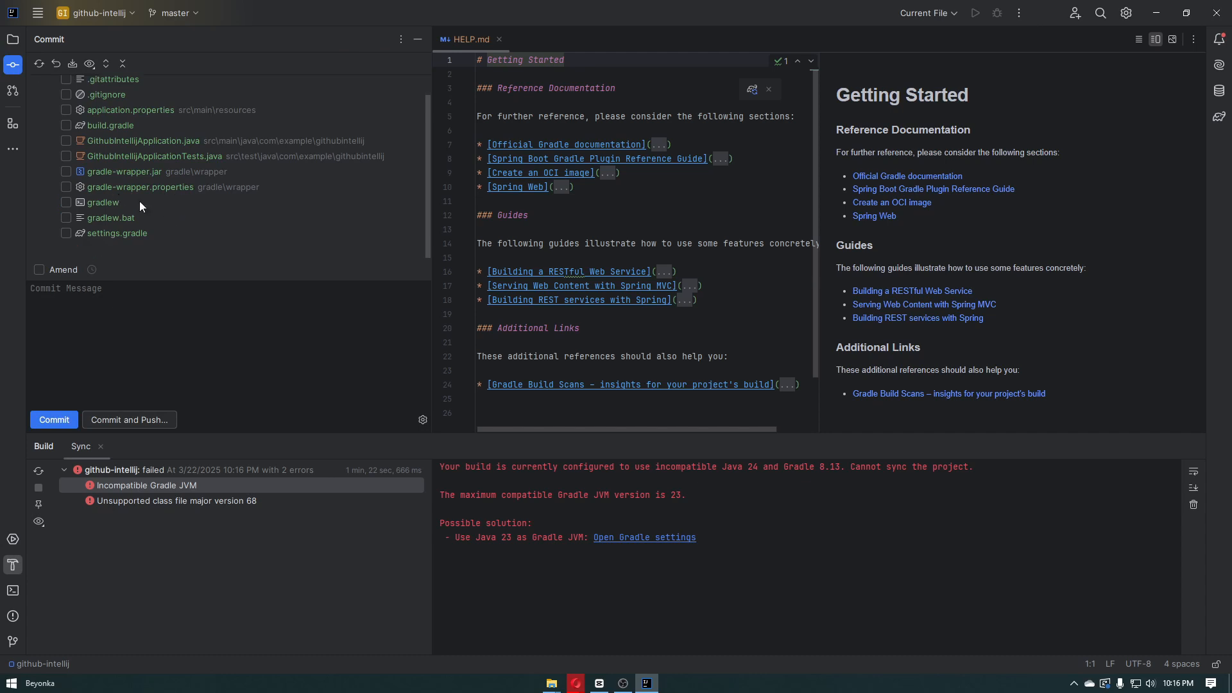
scroll(140, 202, "up", 2)
left_click(54, 86)
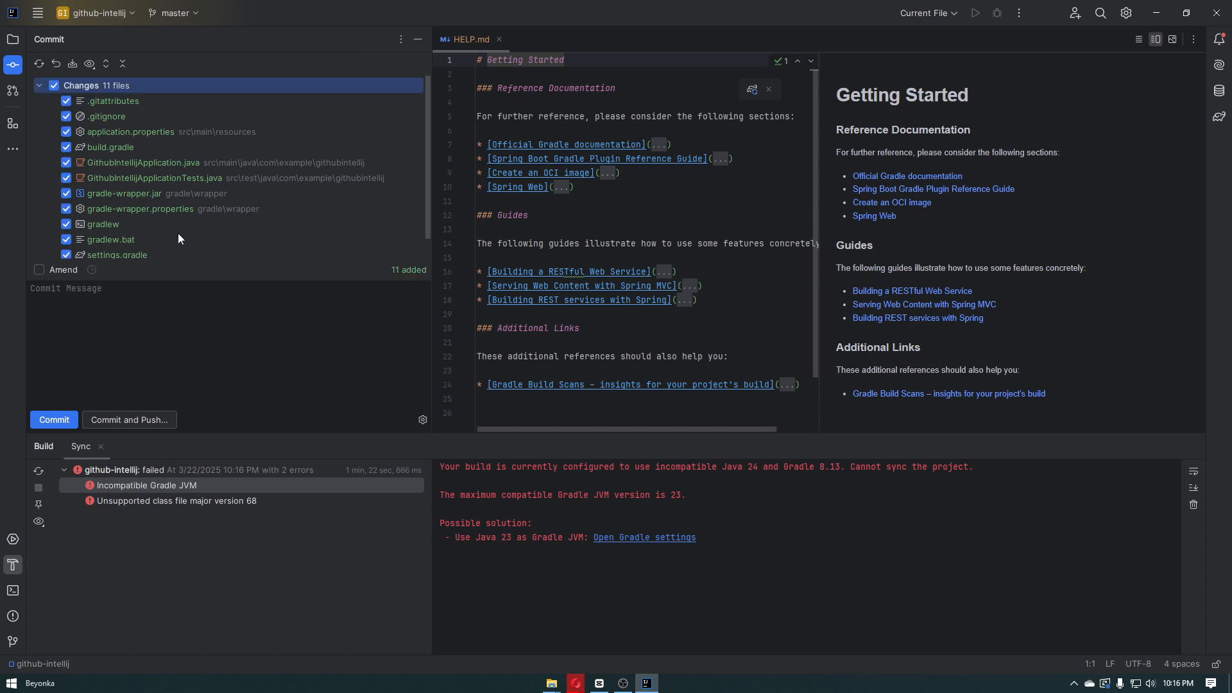
Enter "init commit" as the commit message and start committing and pushing the selected files
left_click(178, 300)
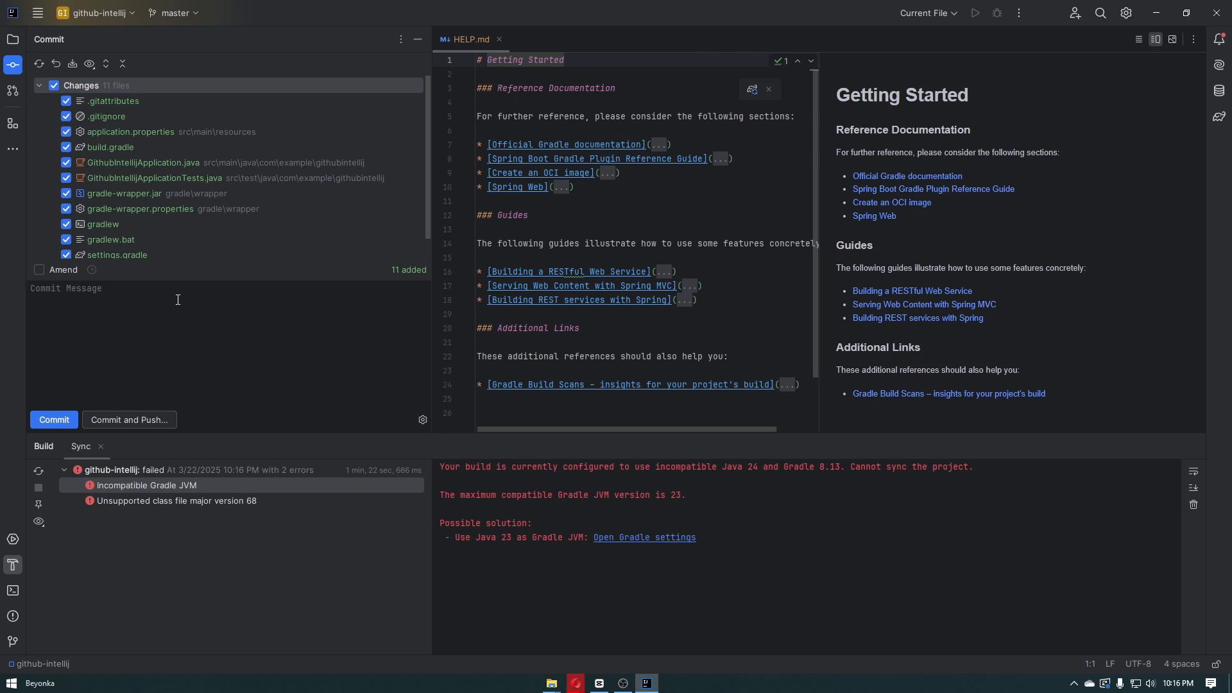
type("init commit")
left_click(119, 418)
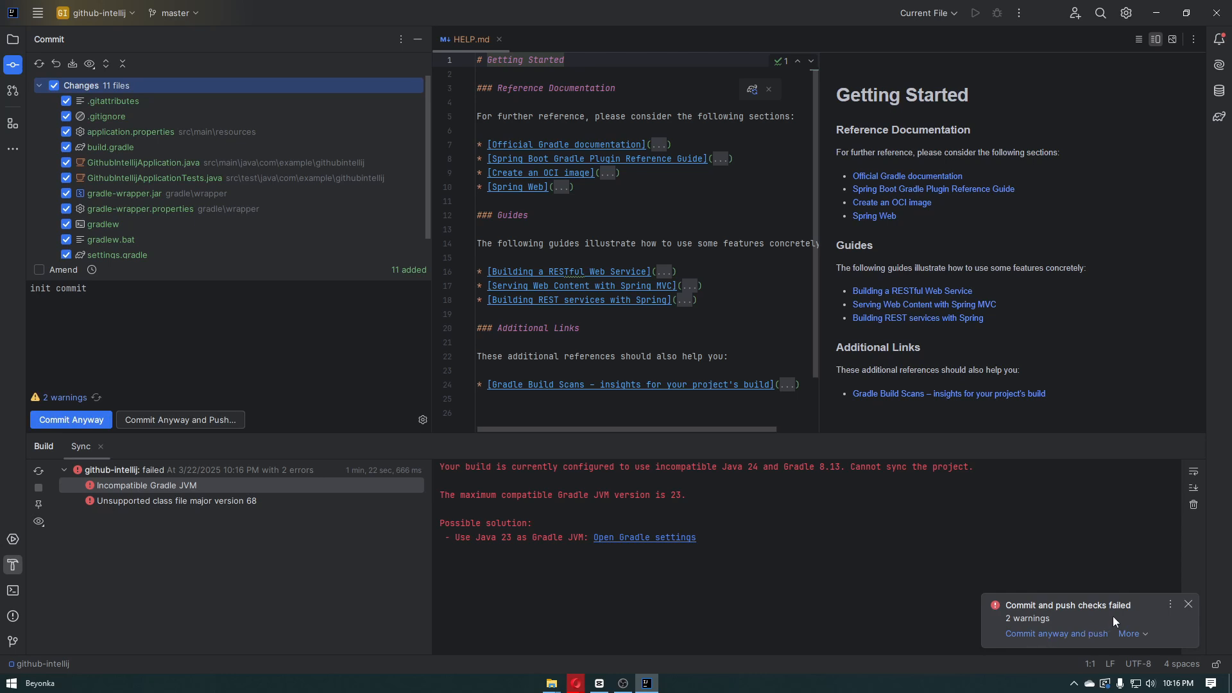
Review the code analysis, then commit the files despite the warnings and push master to origin
left_click(1135, 635)
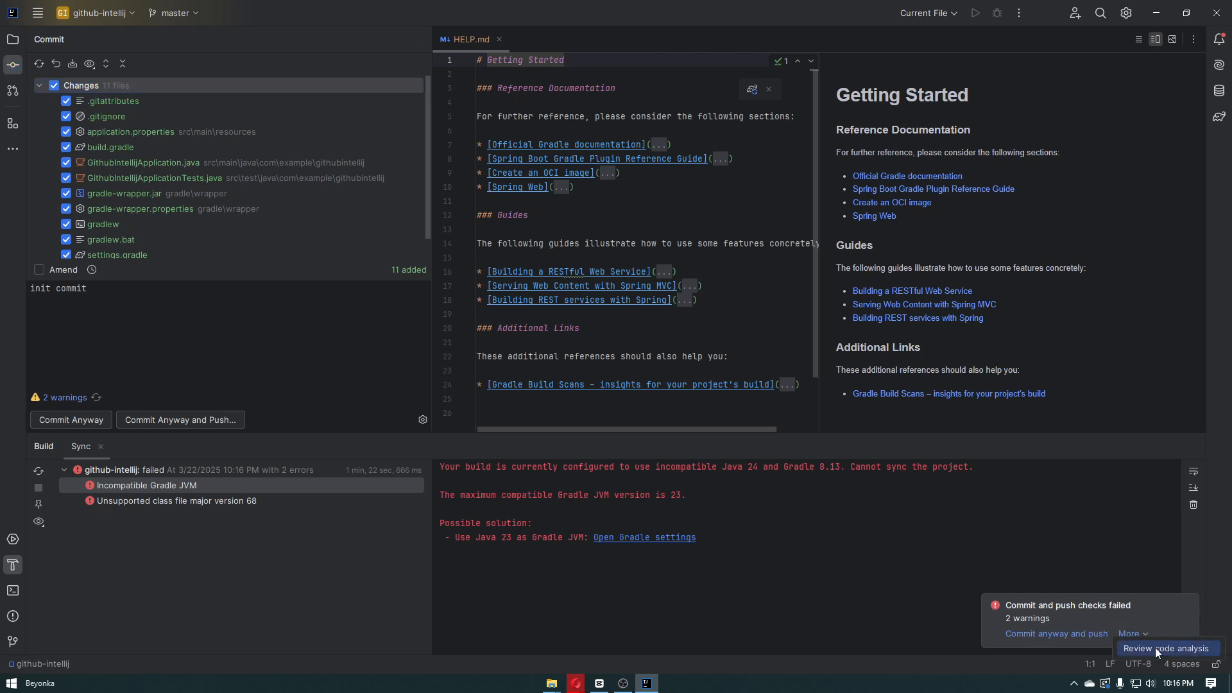
left_click(1155, 650)
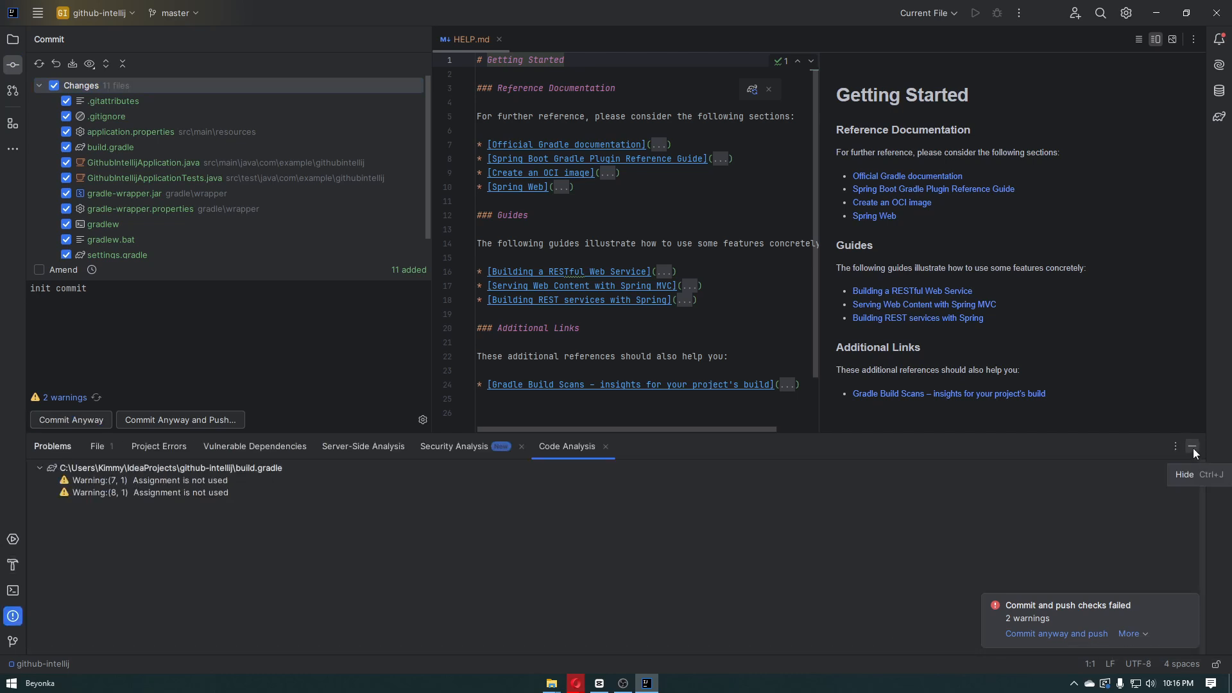
left_click(605, 447)
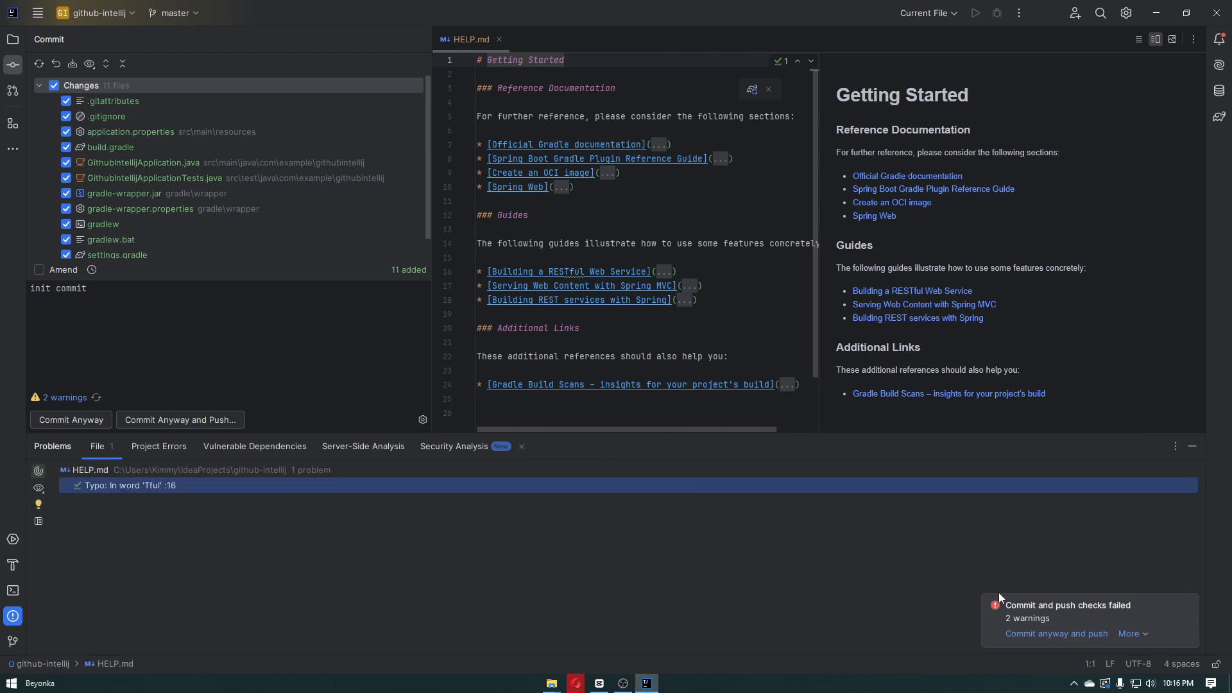
left_click(1029, 634)
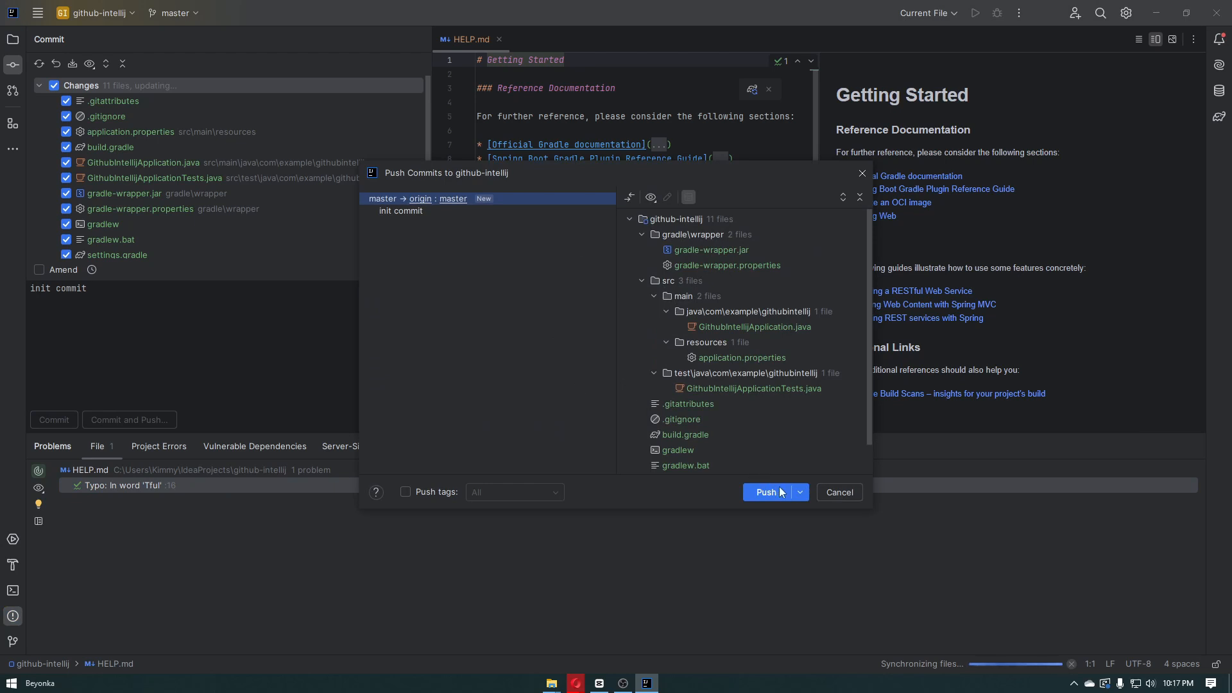
left_click(780, 491)
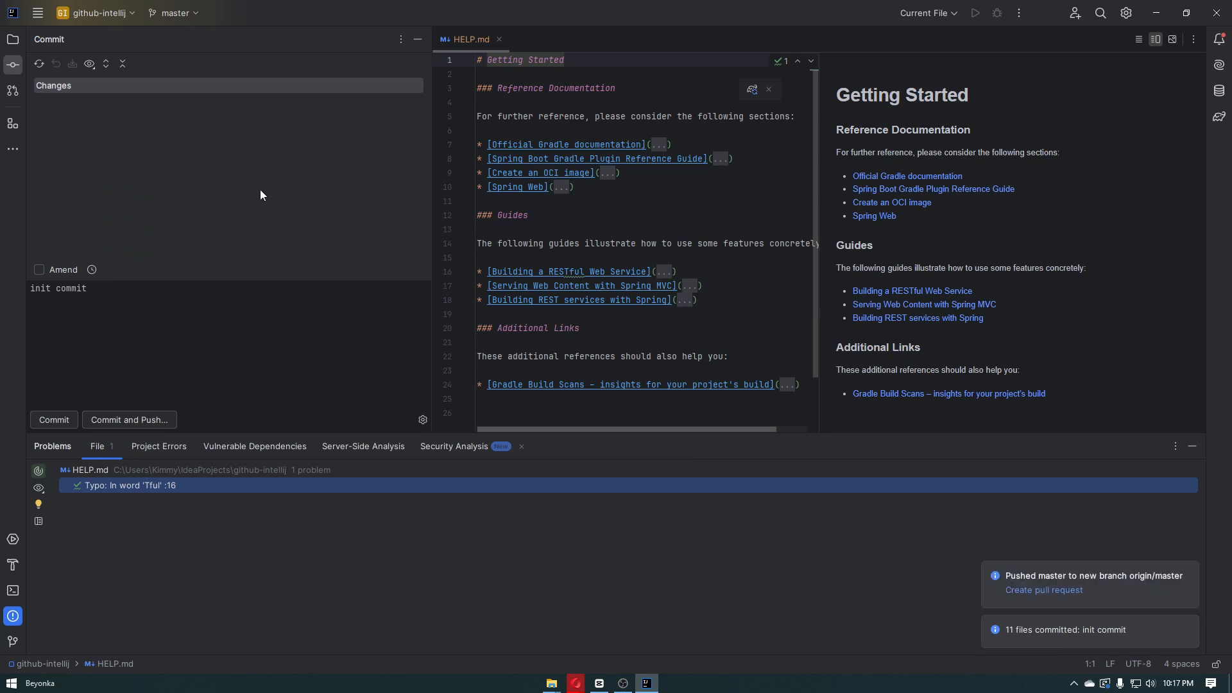
Switch to the Intellij repository page on GitHub in Opera and reload it
left_click(576, 683)
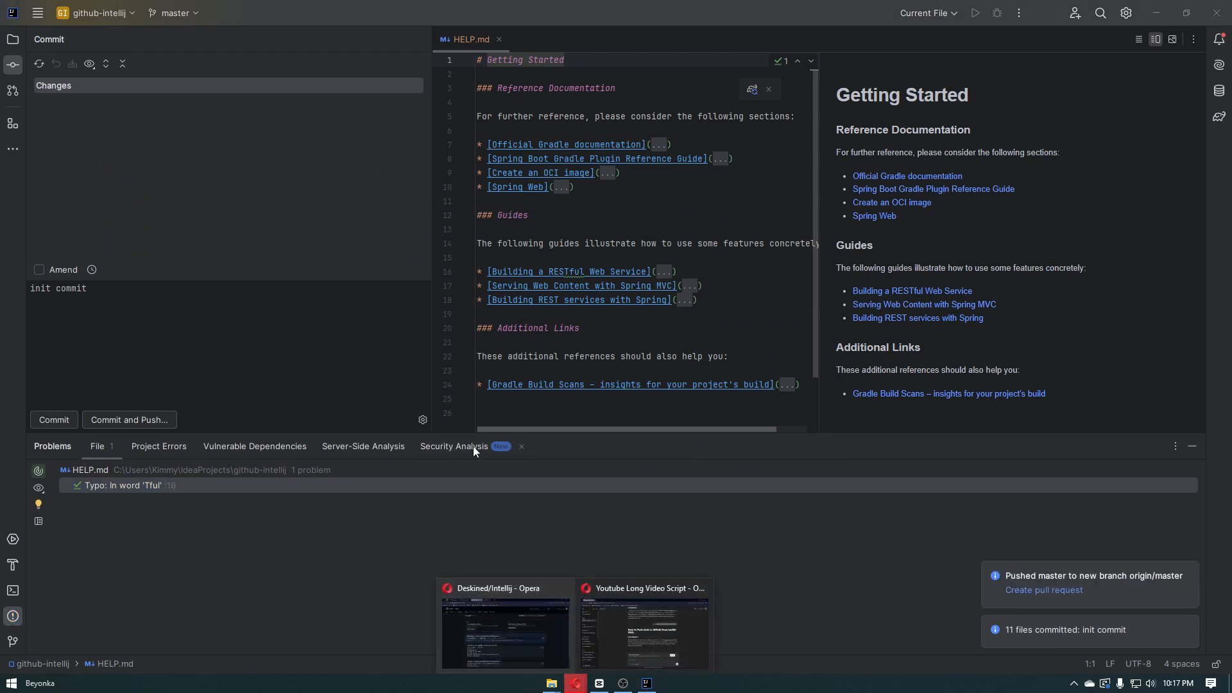
left_click(513, 622)
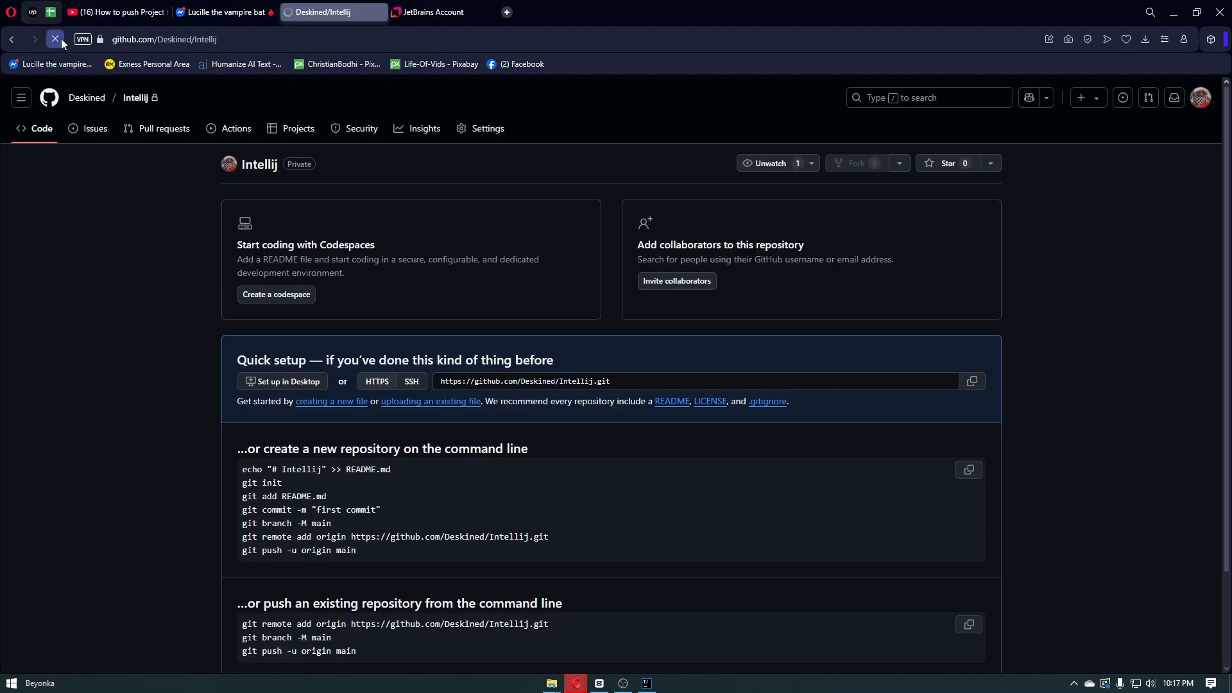
left_click(57, 39)
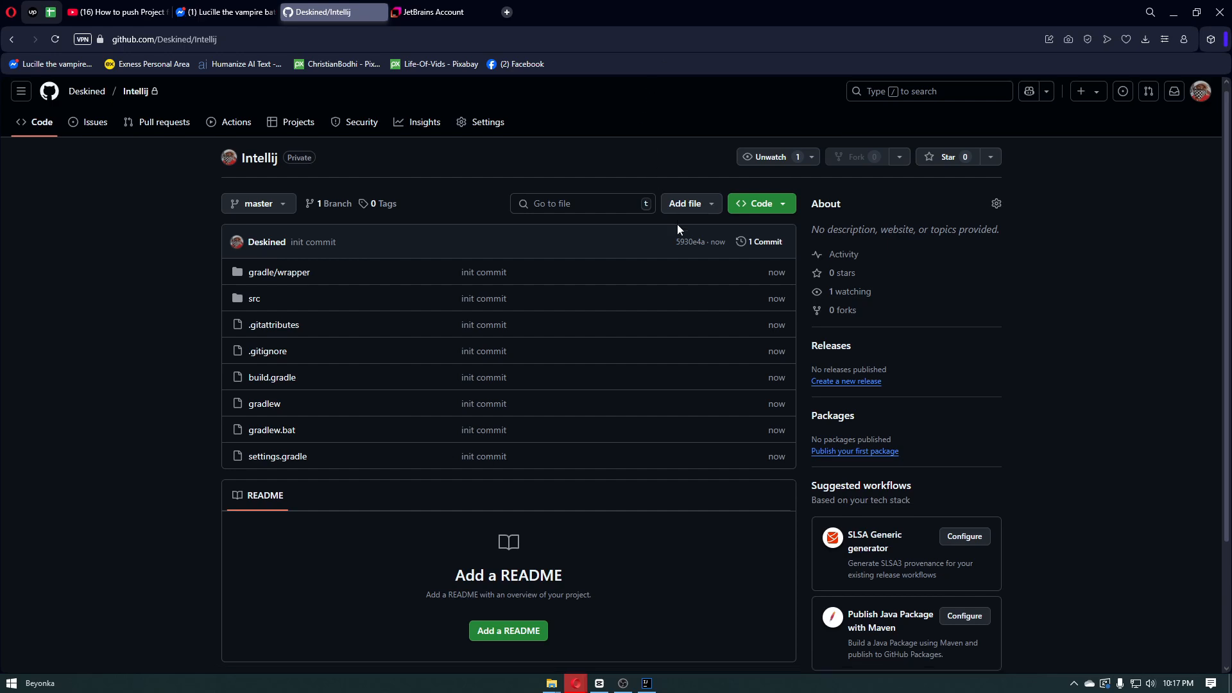
Examine the Intellij repository's file list and commit messages to check the pushed project files
scroll(676, 224, "down", 3)
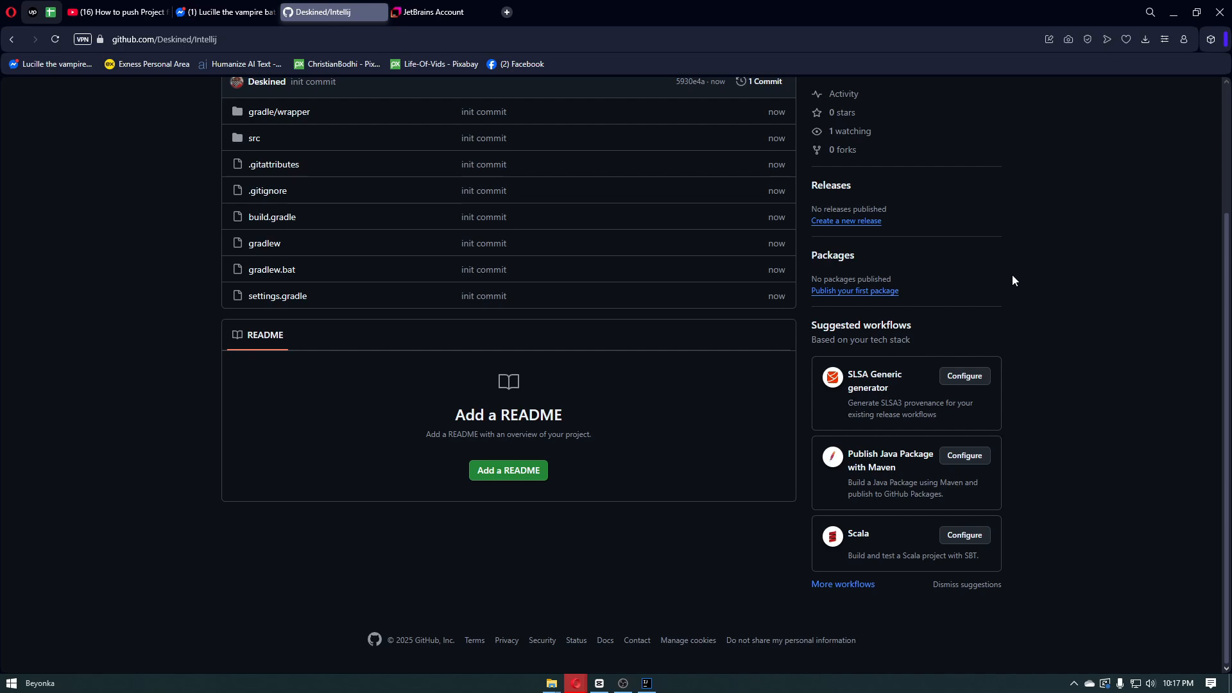
scroll(1045, 289, "up", 3)
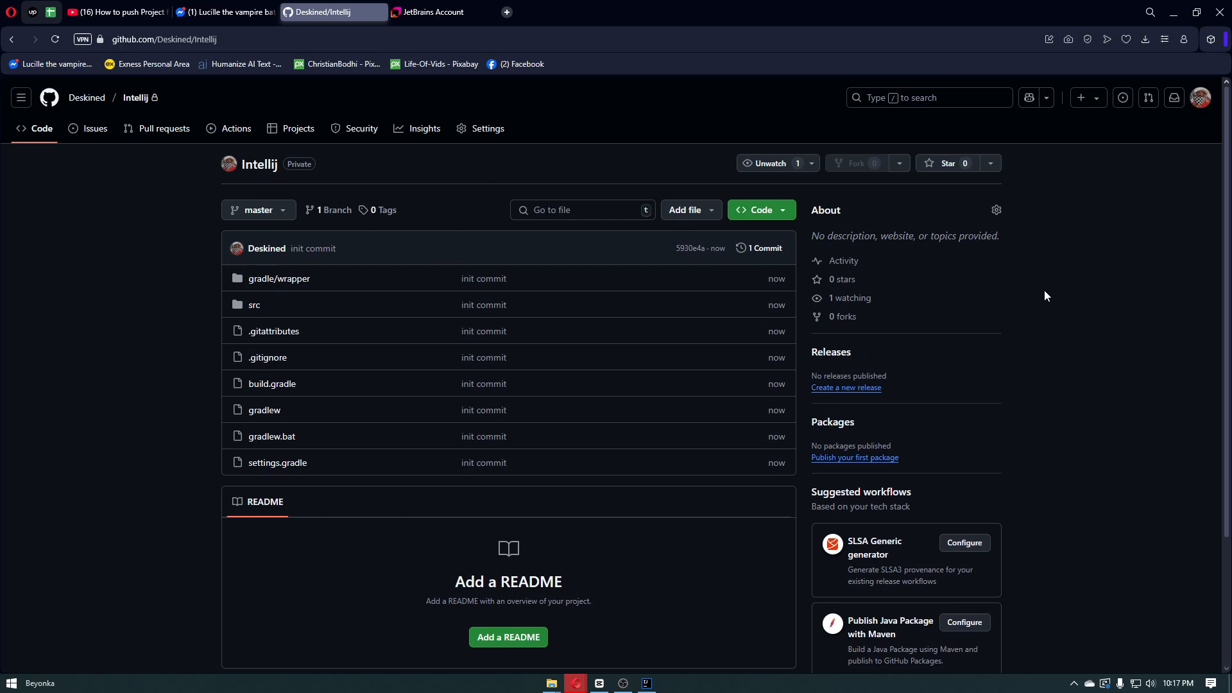
scroll(1044, 296, "down", 1)
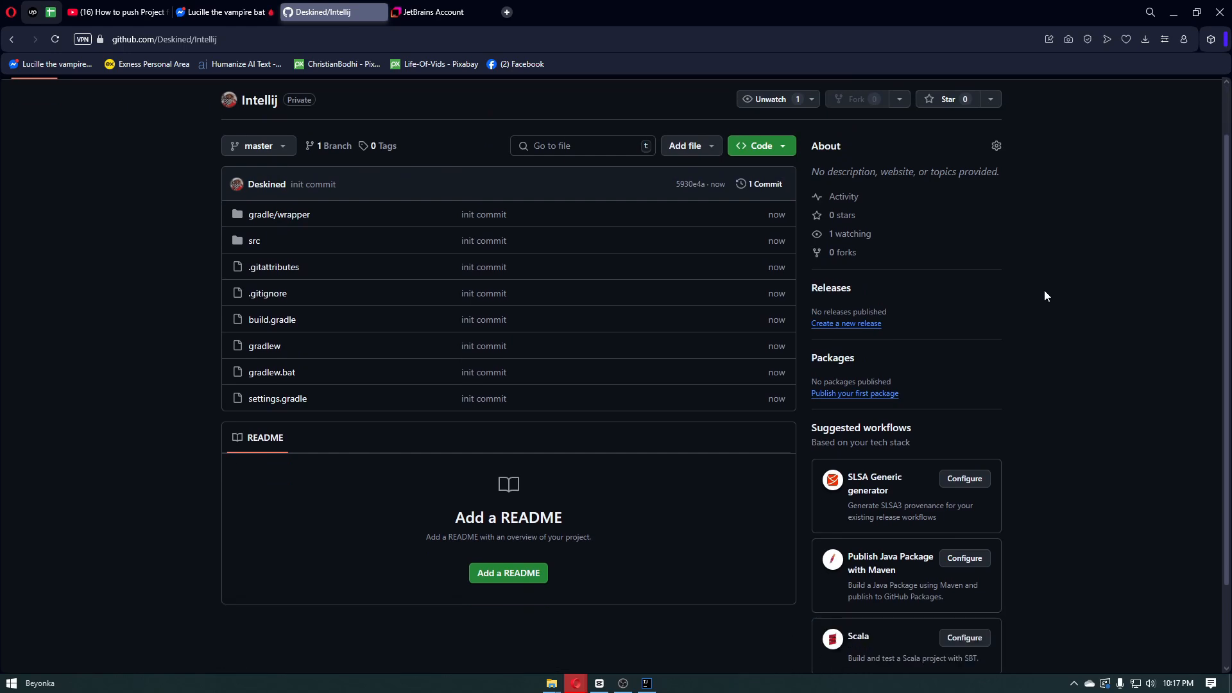
scroll(1045, 296, "down", 2)
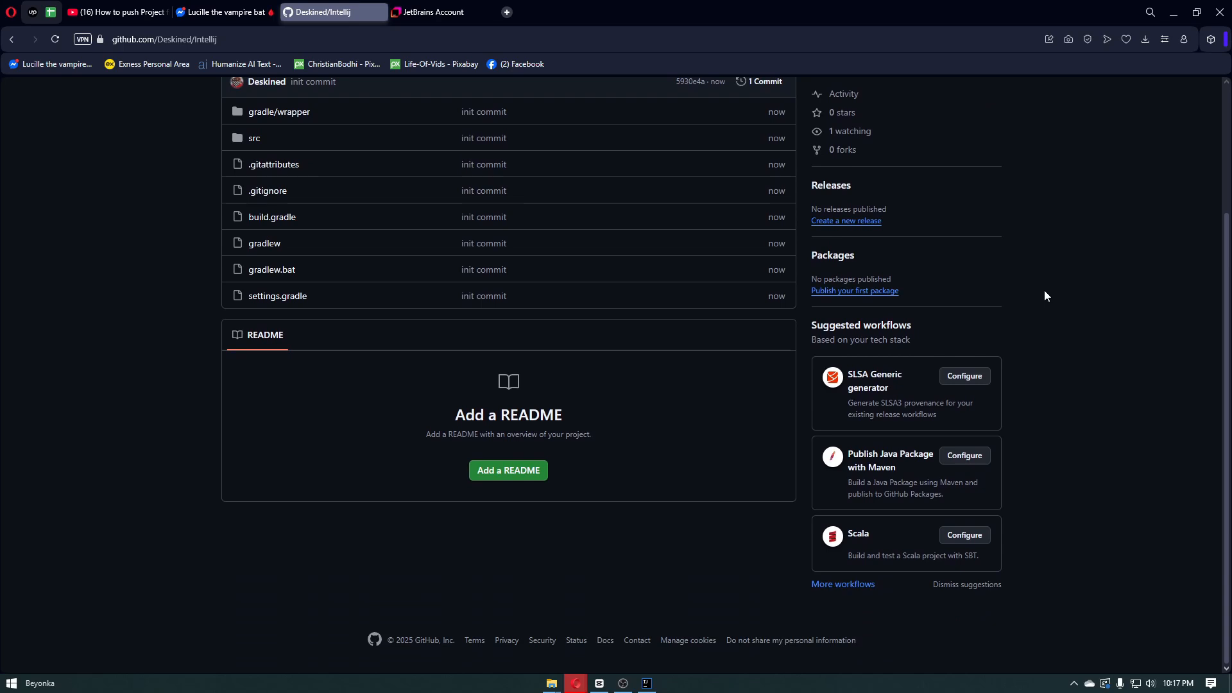
scroll(1044, 291, "up", 1)
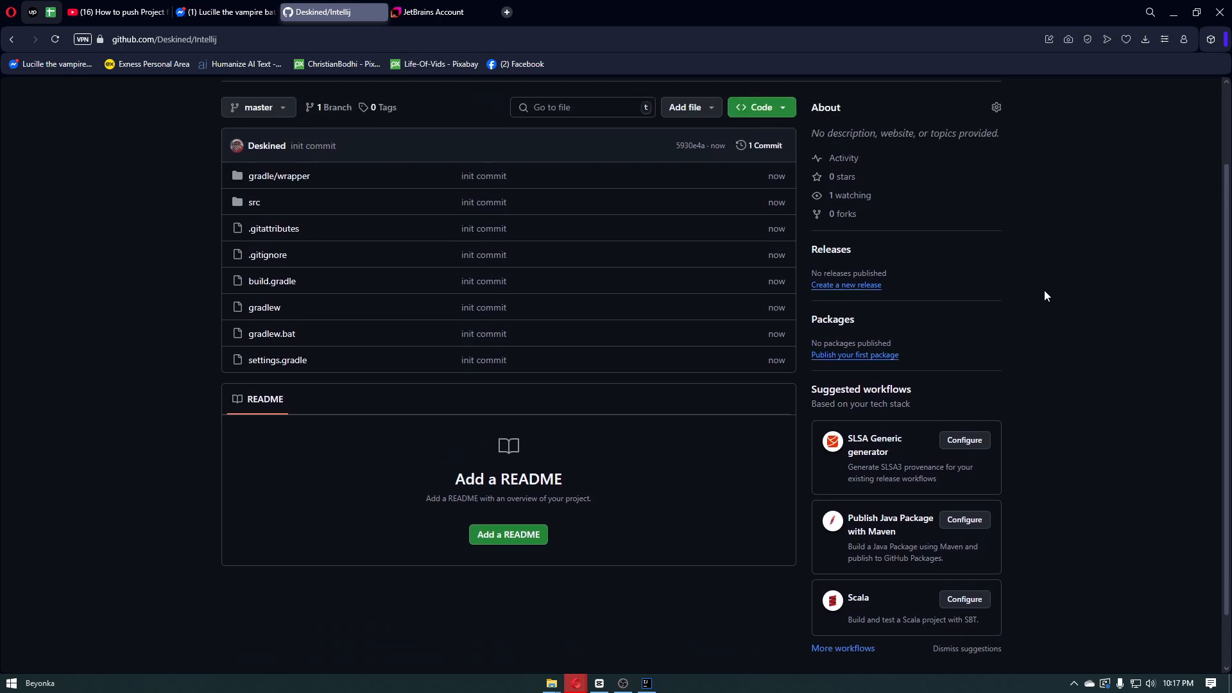
scroll(1044, 296, "up", 2)
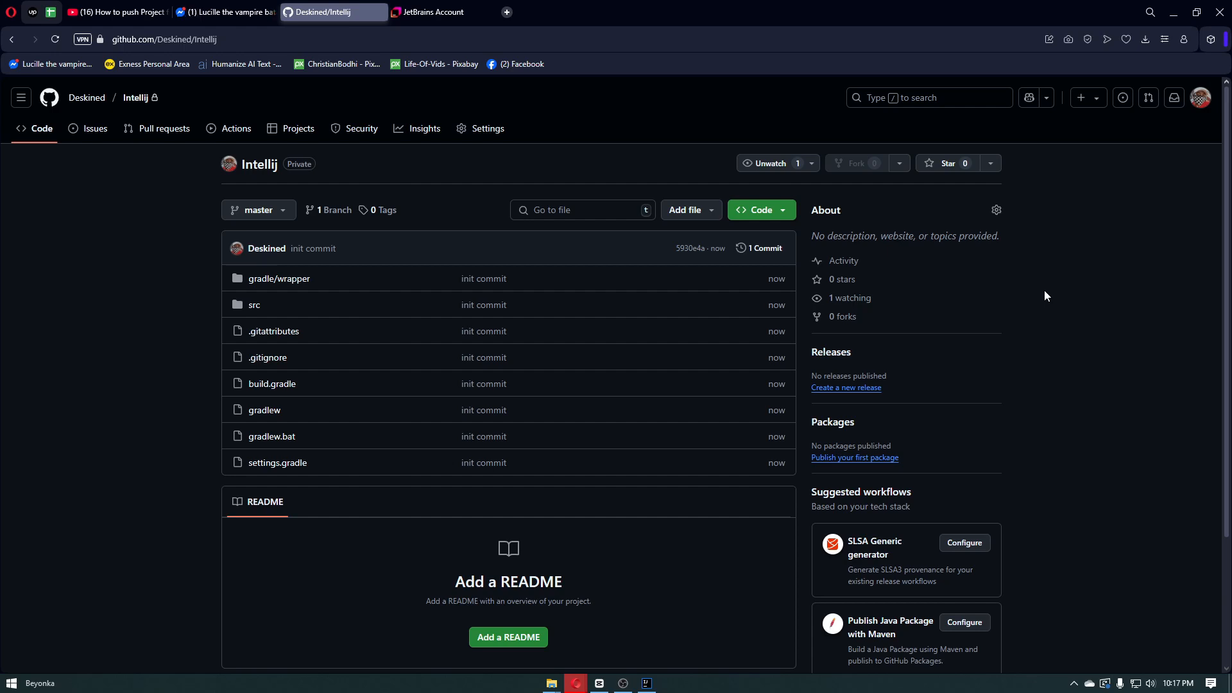
scroll(1044, 292, "down", 3)
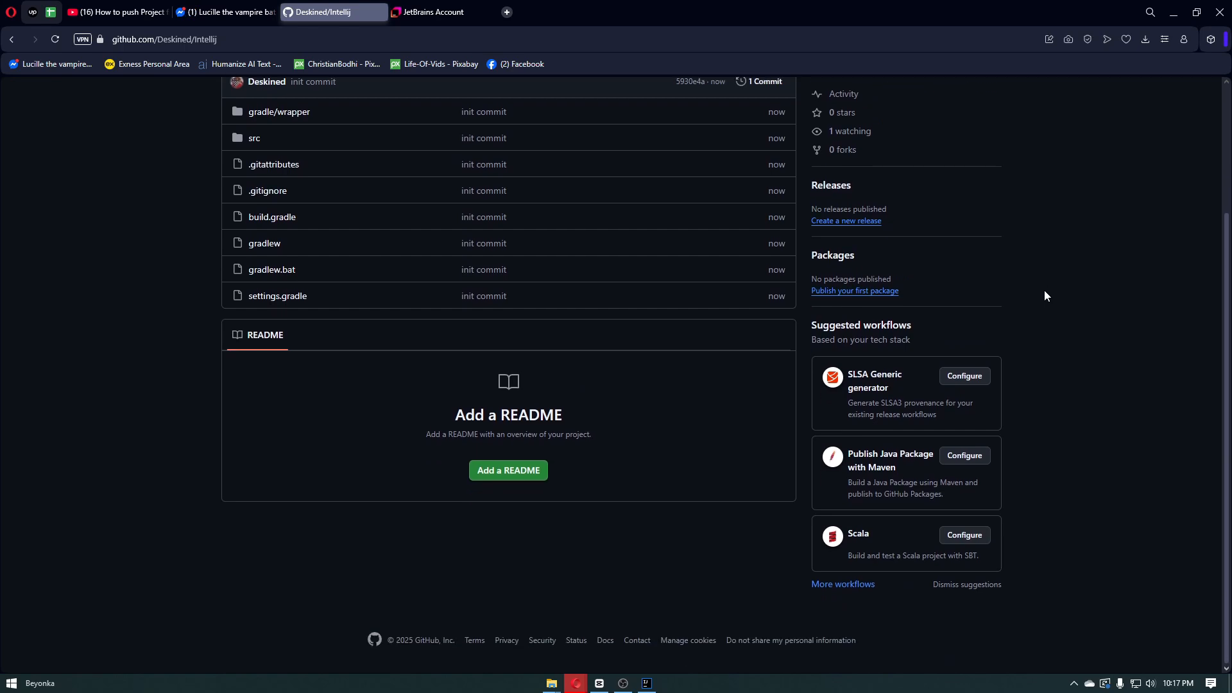
scroll(1044, 291, "up", 3)
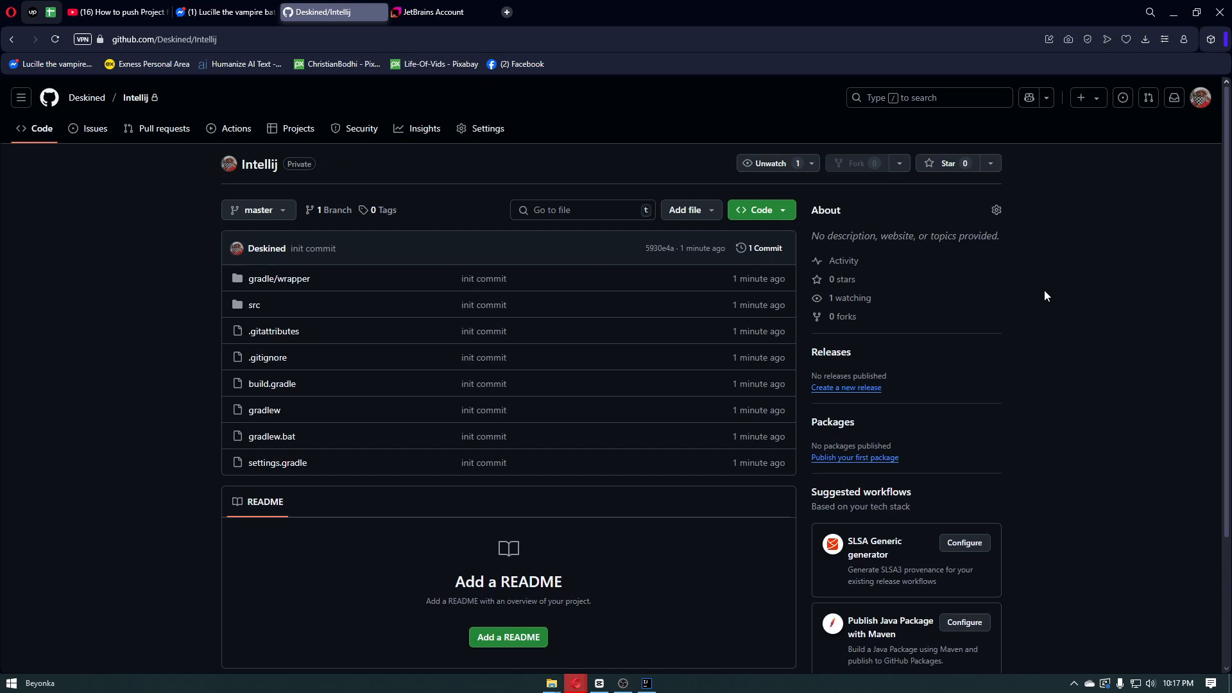
scroll(1046, 281, "down", 2)
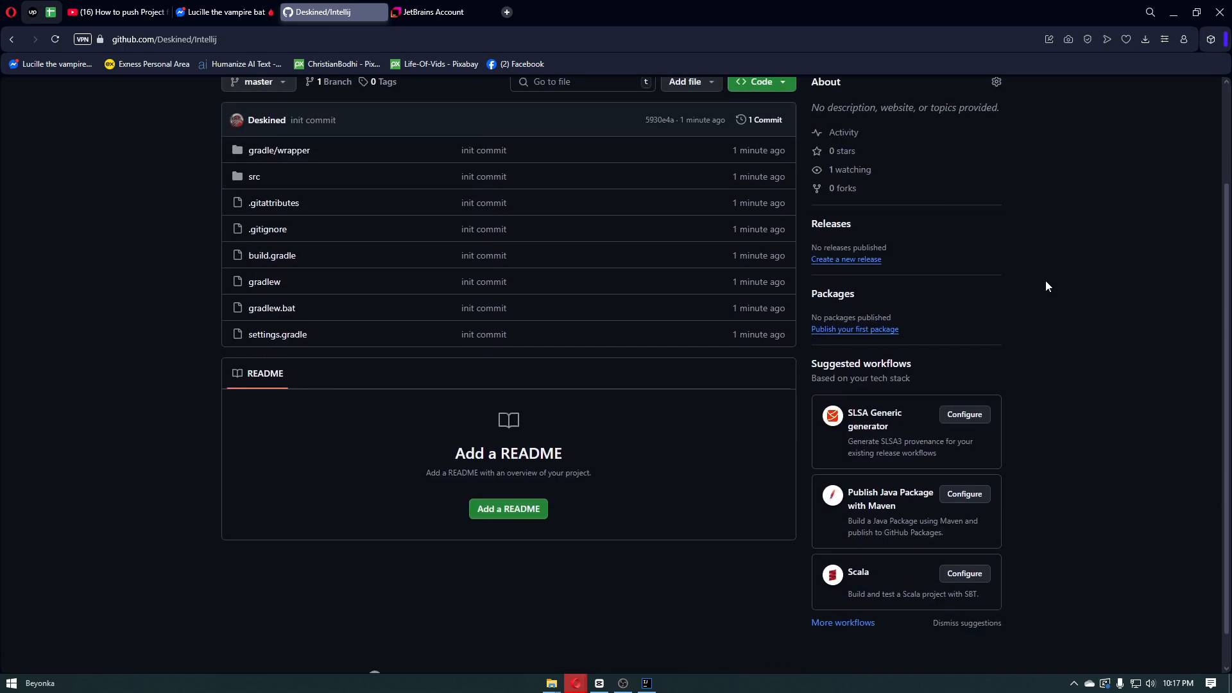